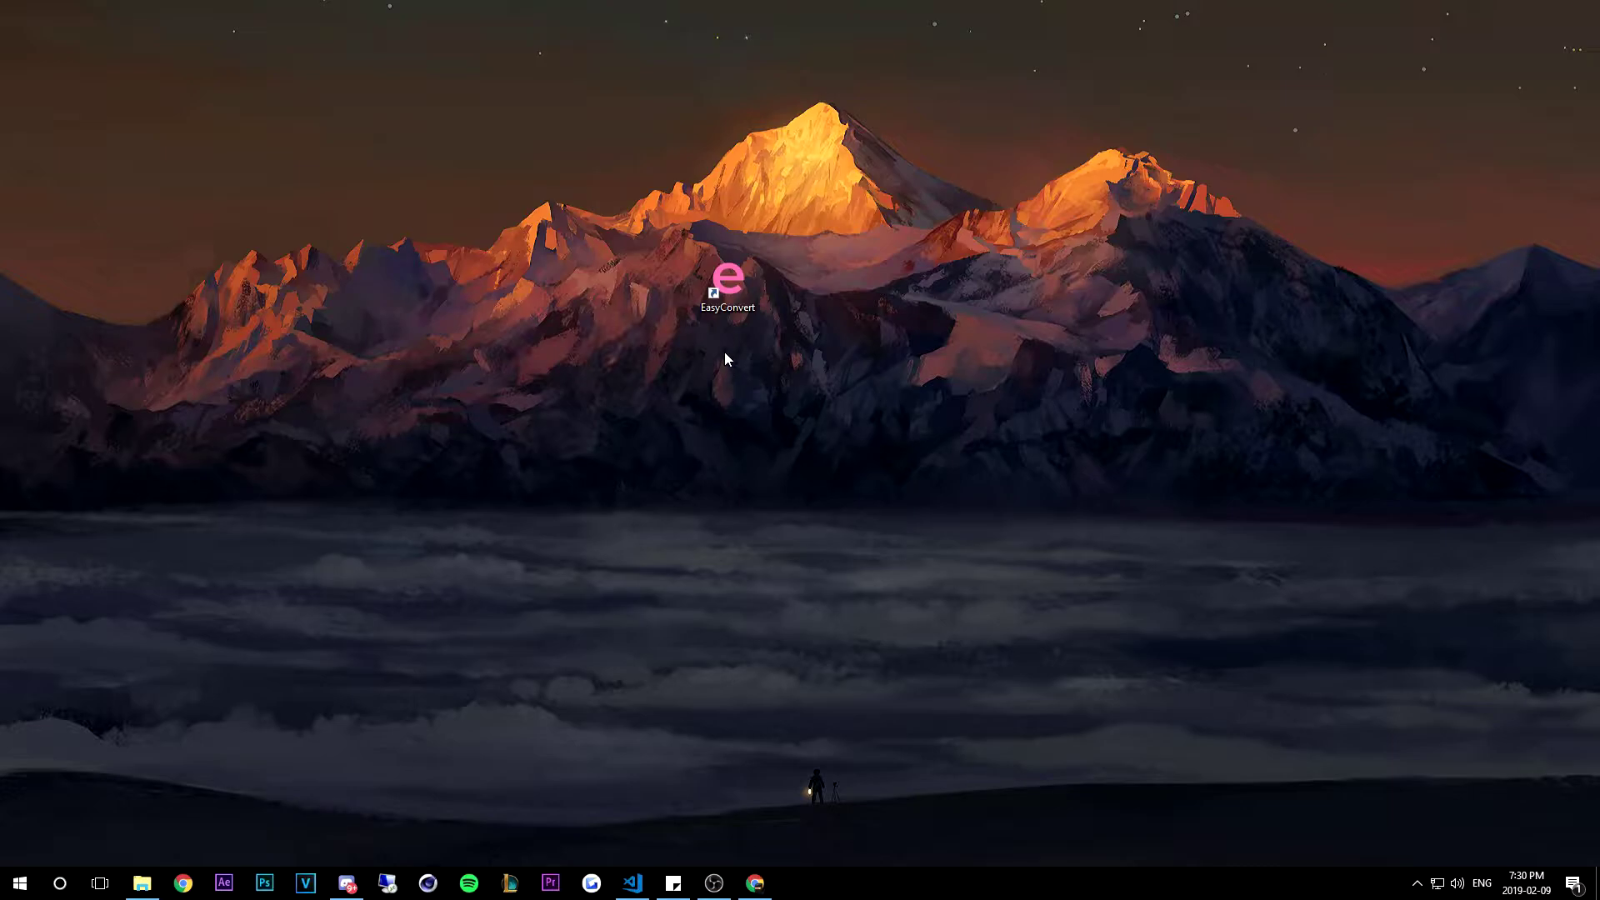
# - Launch EasyConvert and open the Easy Convert Format profile template from its Settings page
pyautogui.doubleClick(737, 289)
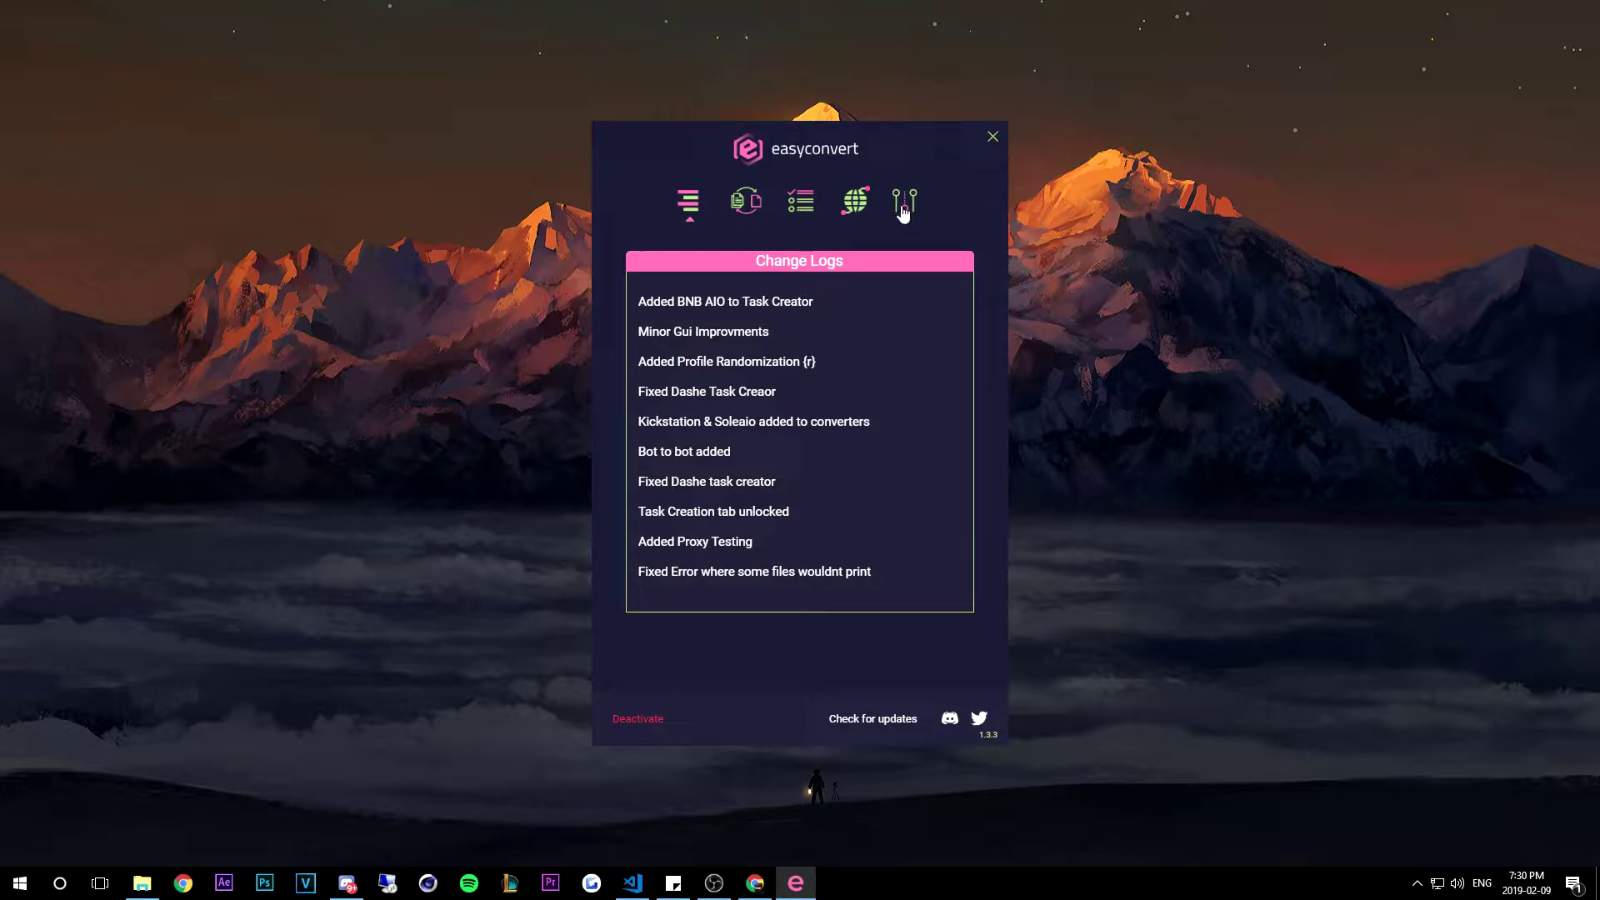
pyautogui.click(902, 211)
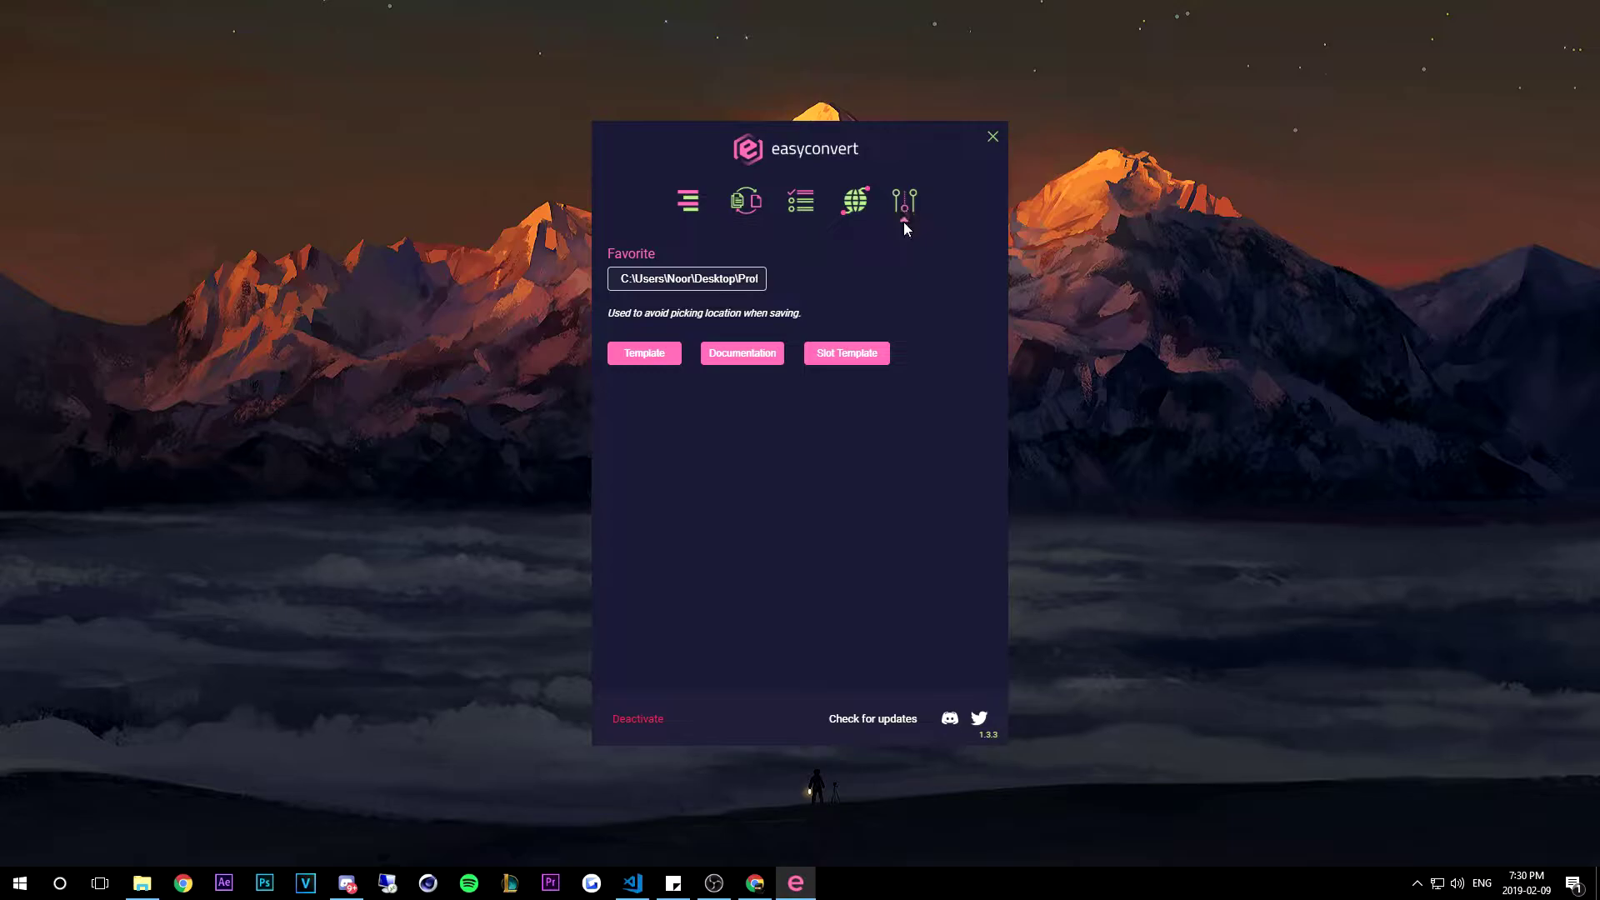
pyautogui.click(649, 360)
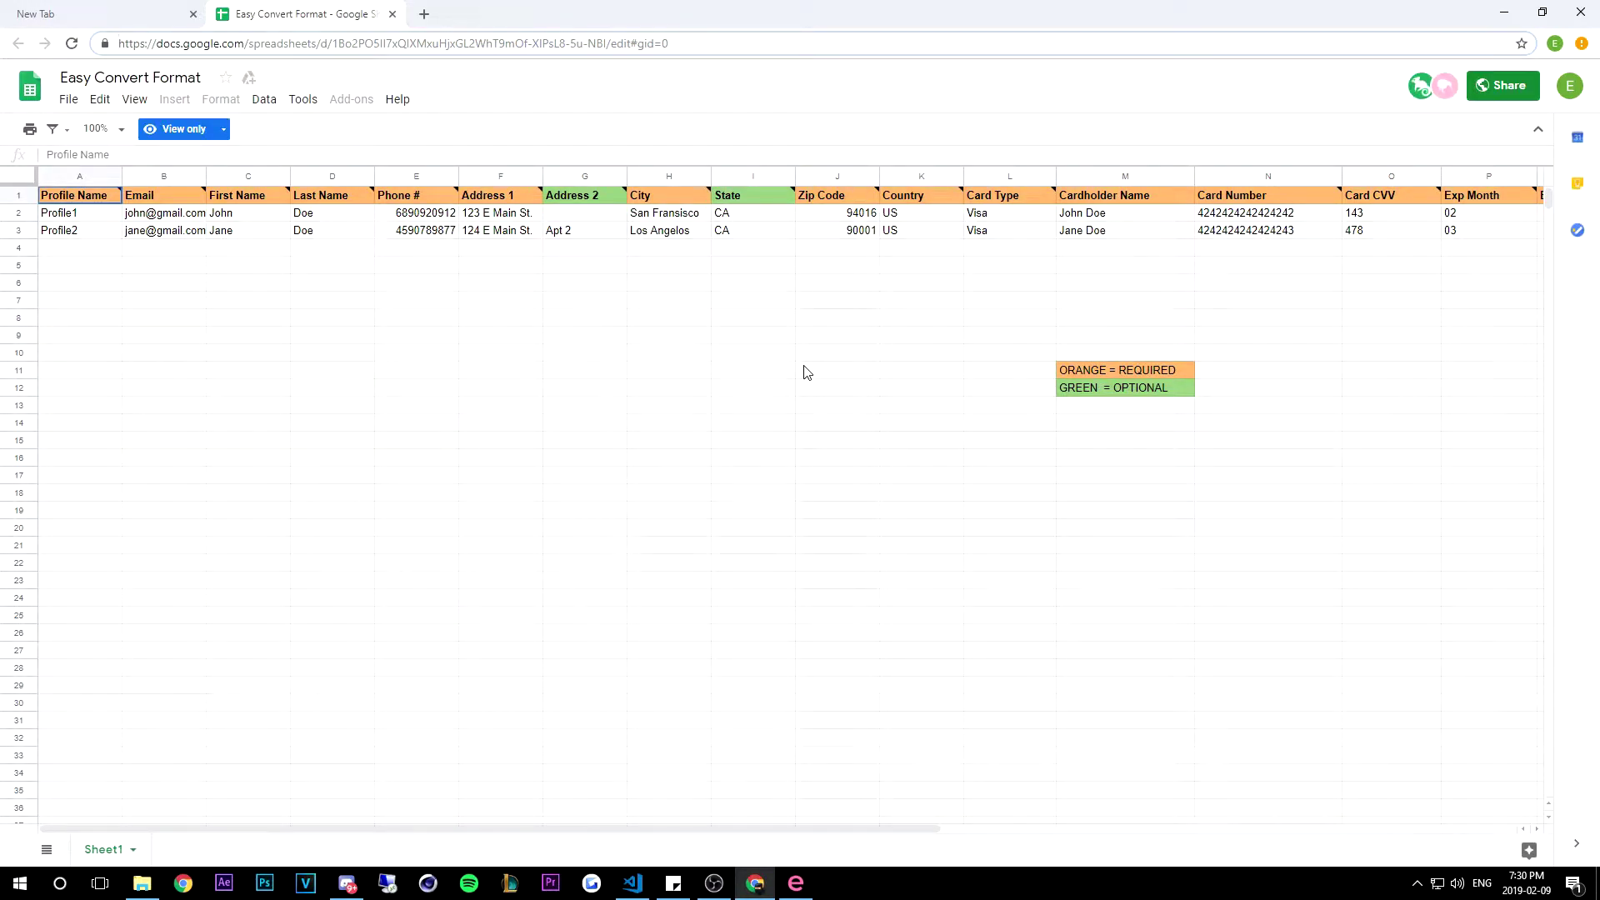
pyautogui.moveTo(417, 195)
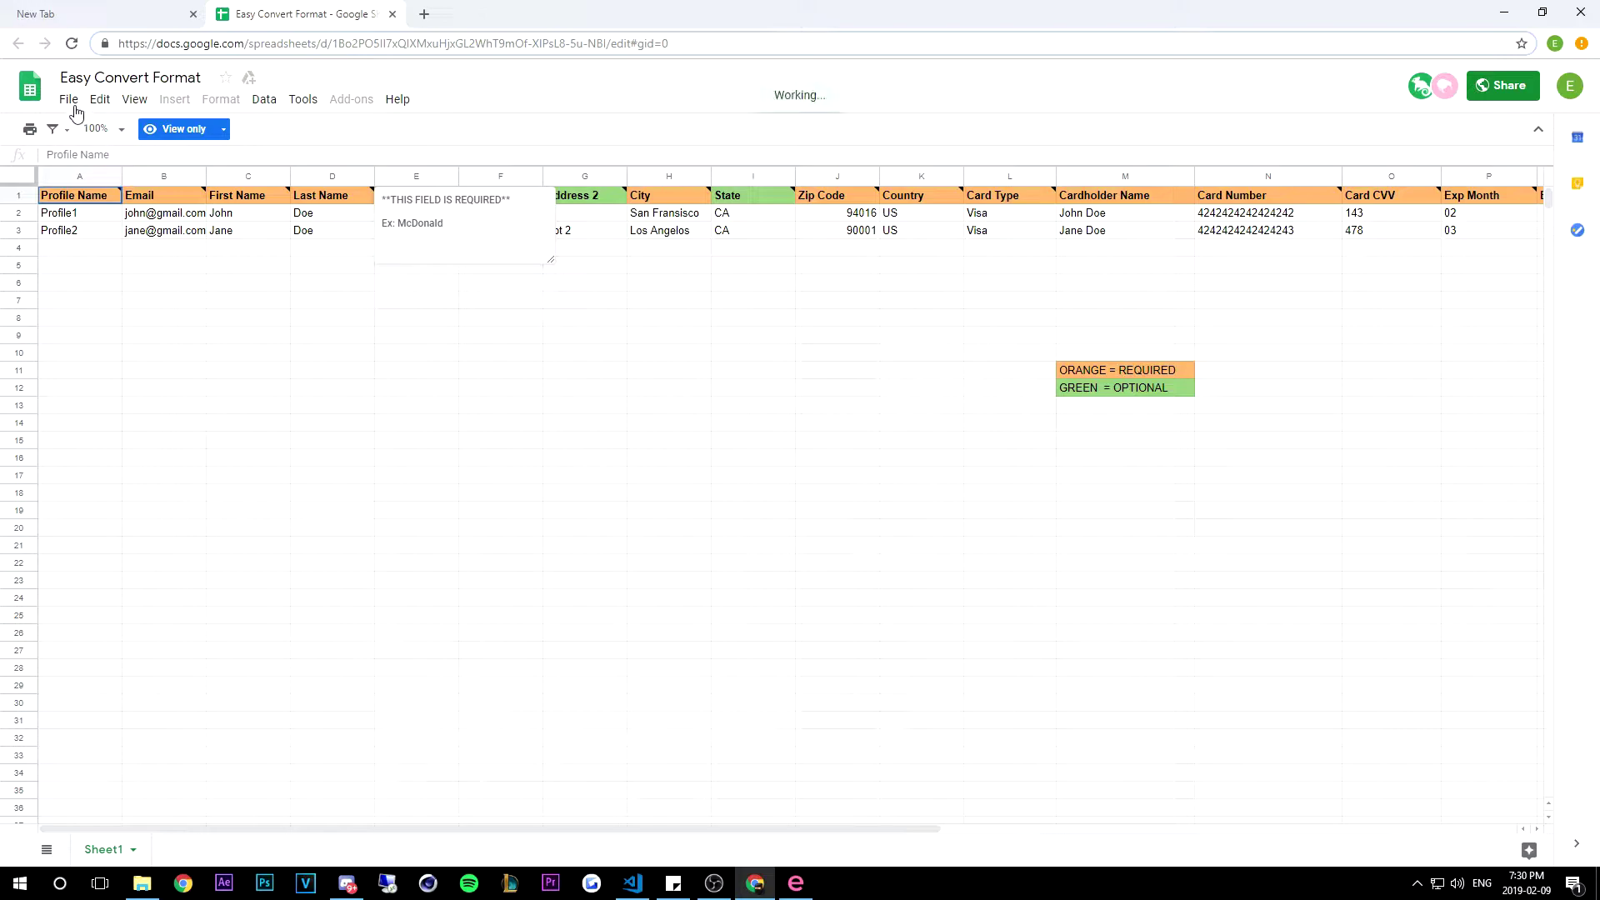
# - Make an editable copy of the template spreadsheet named CSV 1.0
pyautogui.click(431, 321)
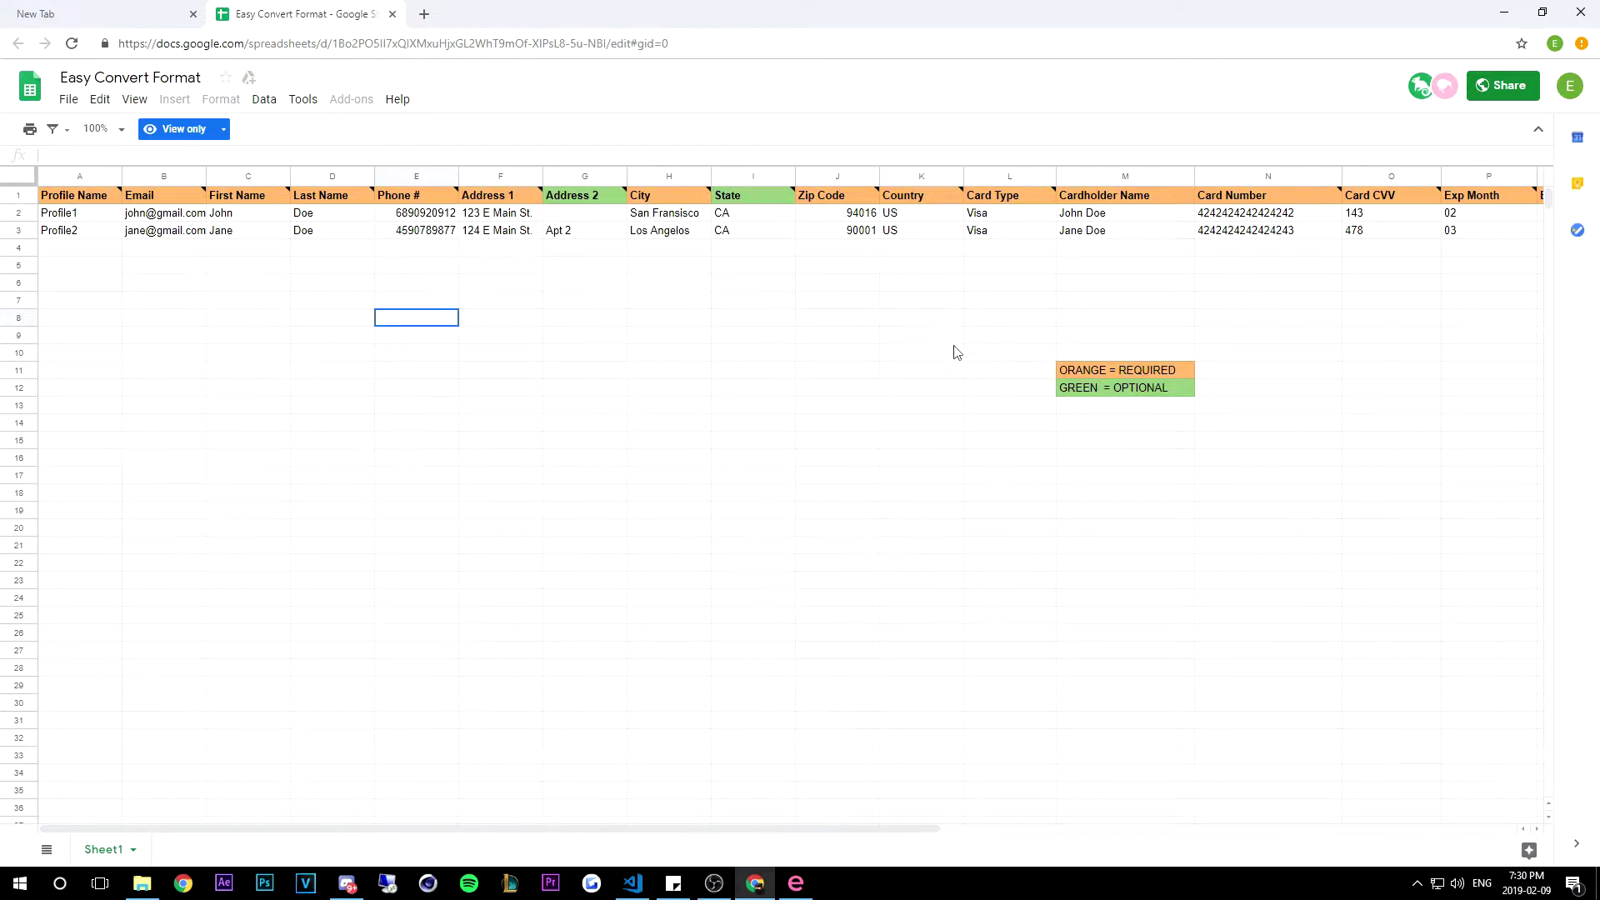
pyautogui.click(738, 336)
pyautogui.click(551, 284)
pyautogui.click(75, 109)
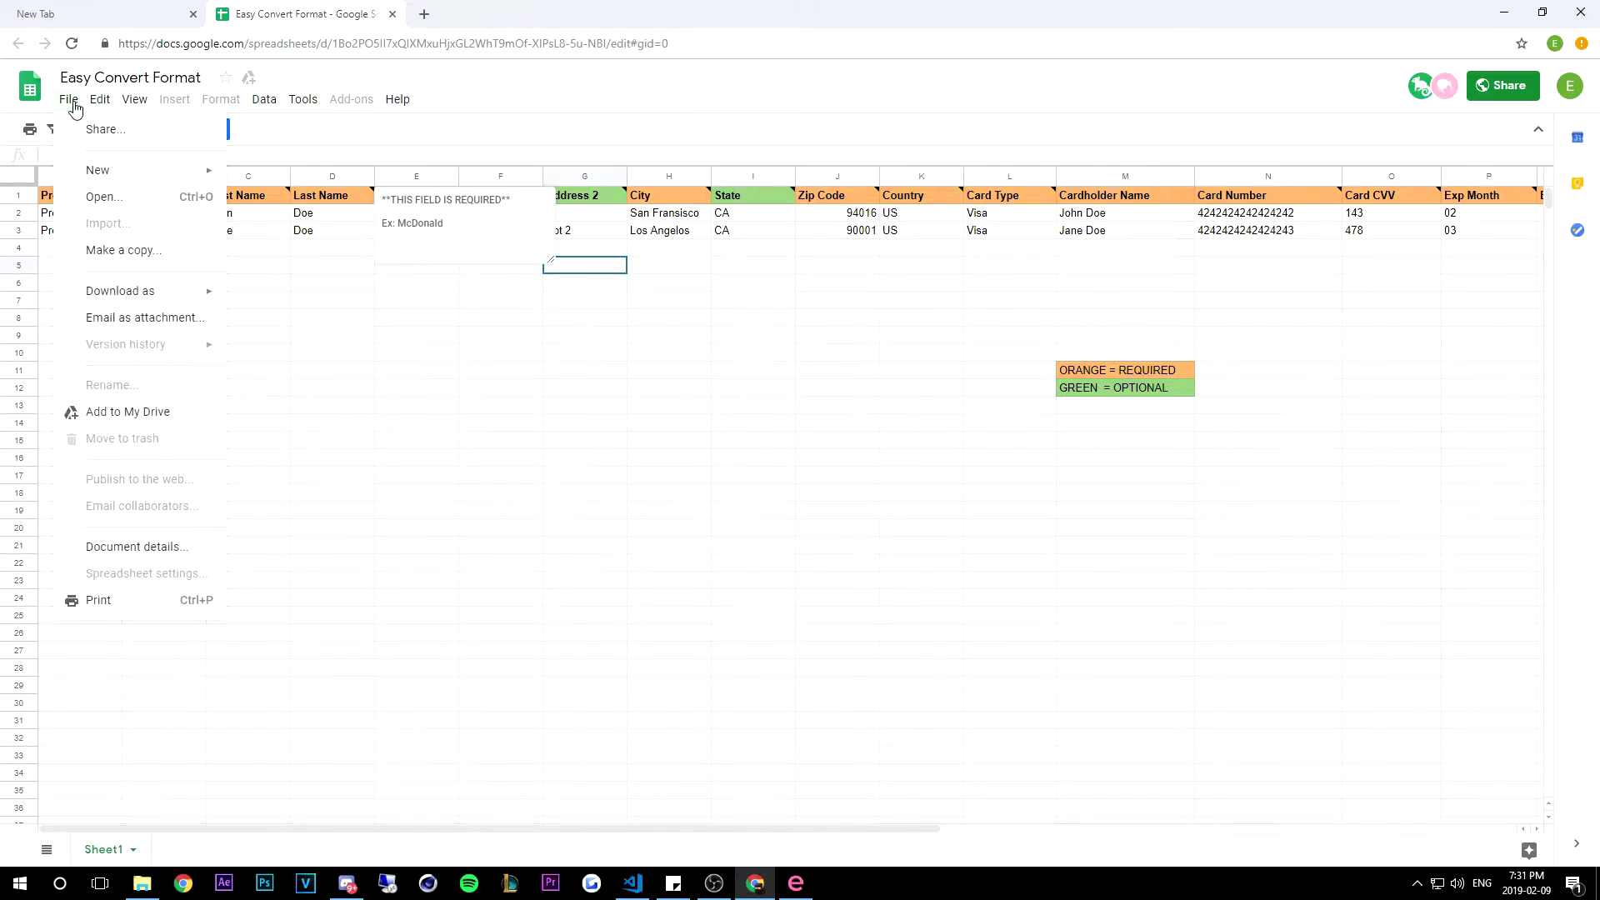
pyautogui.click(148, 251)
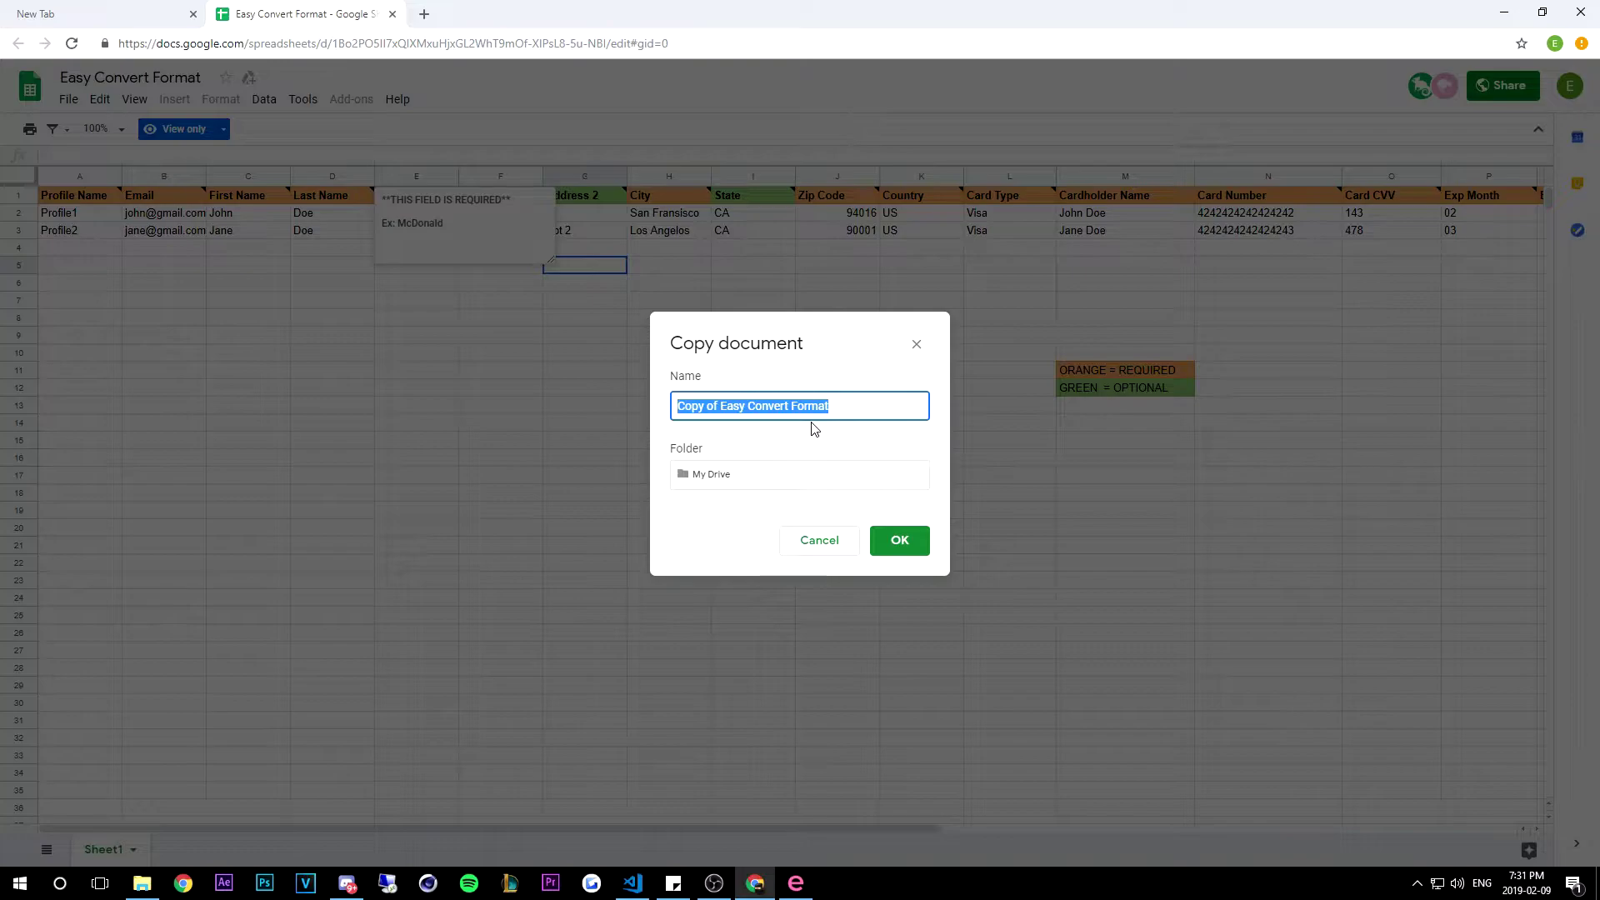
pyautogui.write('CSV 1.0')
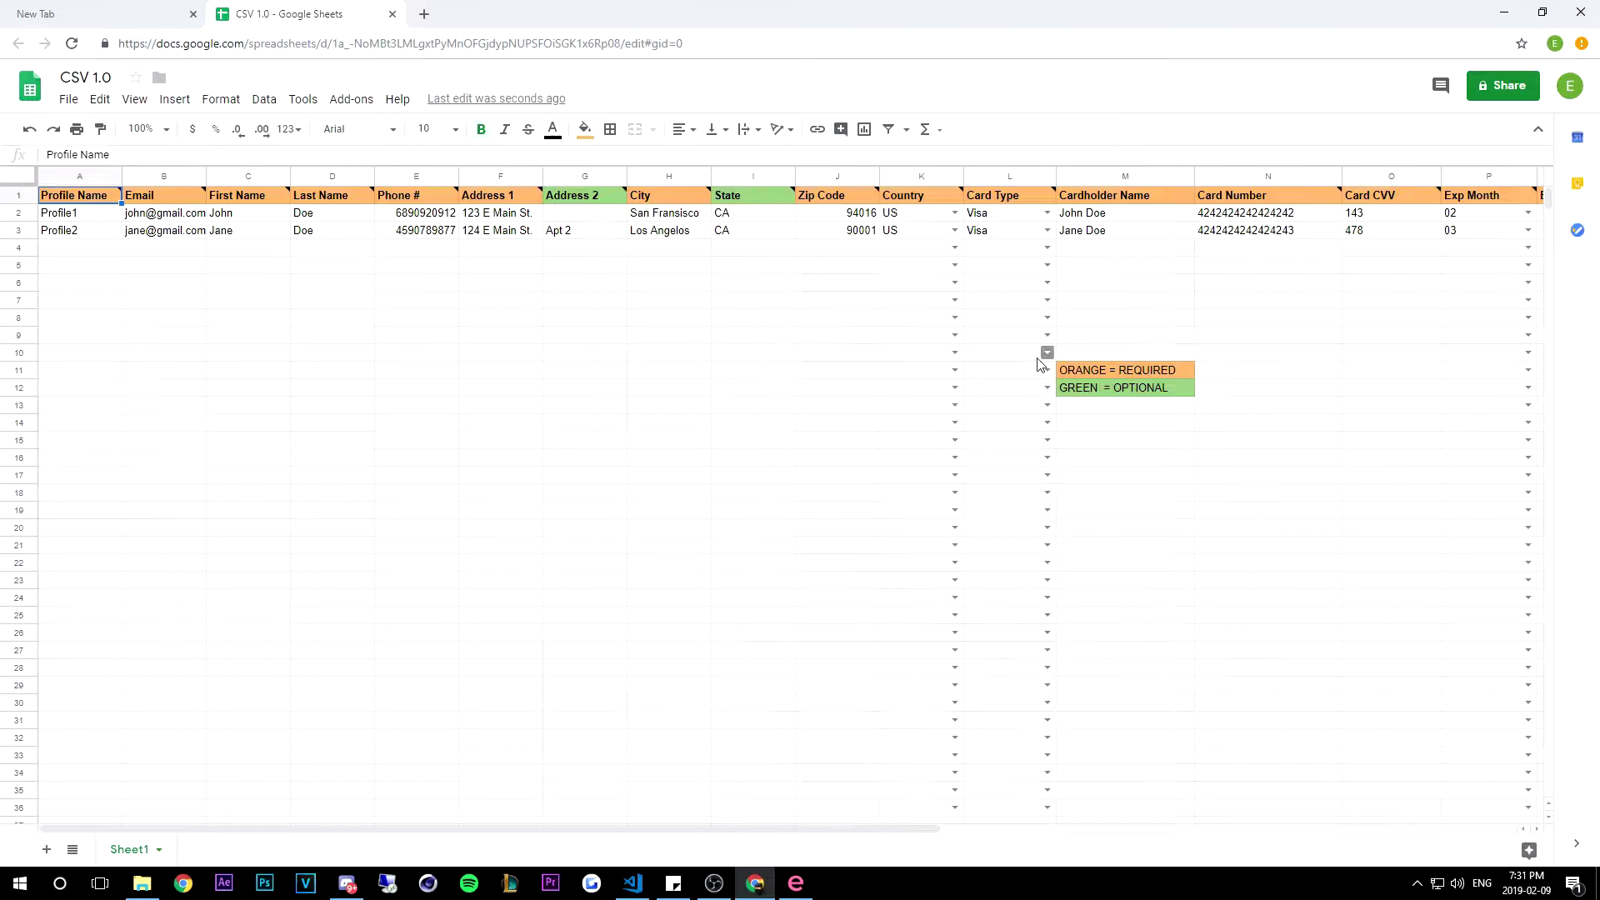
# - Clear the text from the orange and green legend cells below the profile table
pyautogui.moveTo(1100, 334); pyautogui.dragTo(1179, 425)
pyautogui.click(140, 332)
pyautogui.moveTo(20, 248)
pyautogui.mouseDown()
pyautogui.moveTo(16, 473)
pyautogui.moveTo(23, 257)
pyautogui.moveTo(6, 431)
pyautogui.mouseUp()
pyautogui.click(695, 429)
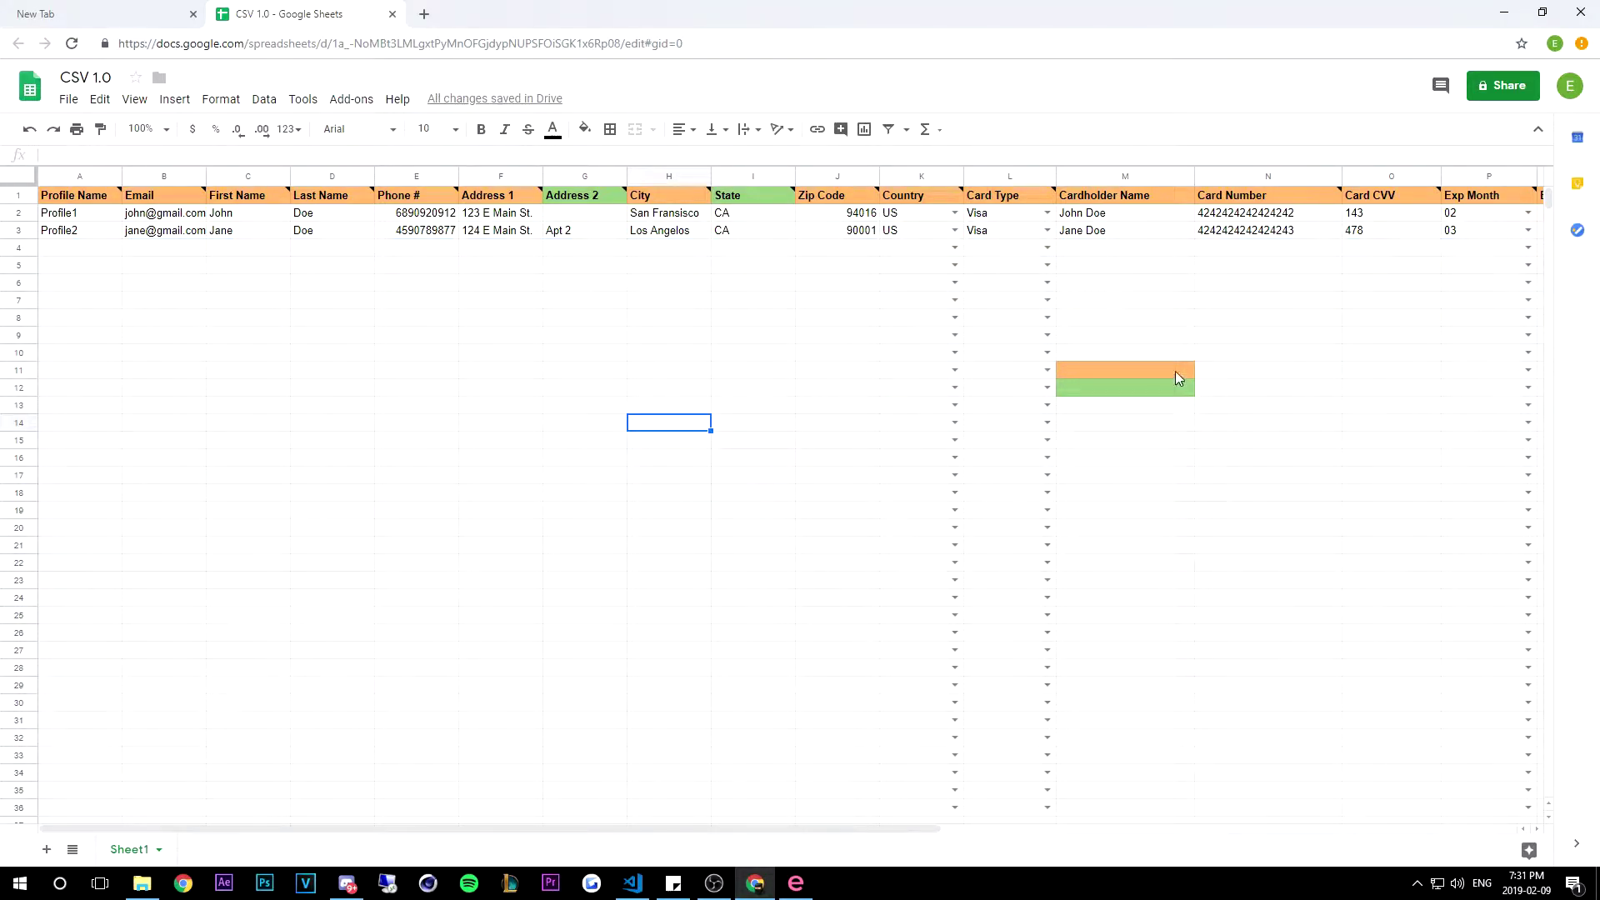
pyautogui.click(546, 326)
pyautogui.moveTo(417, 196)
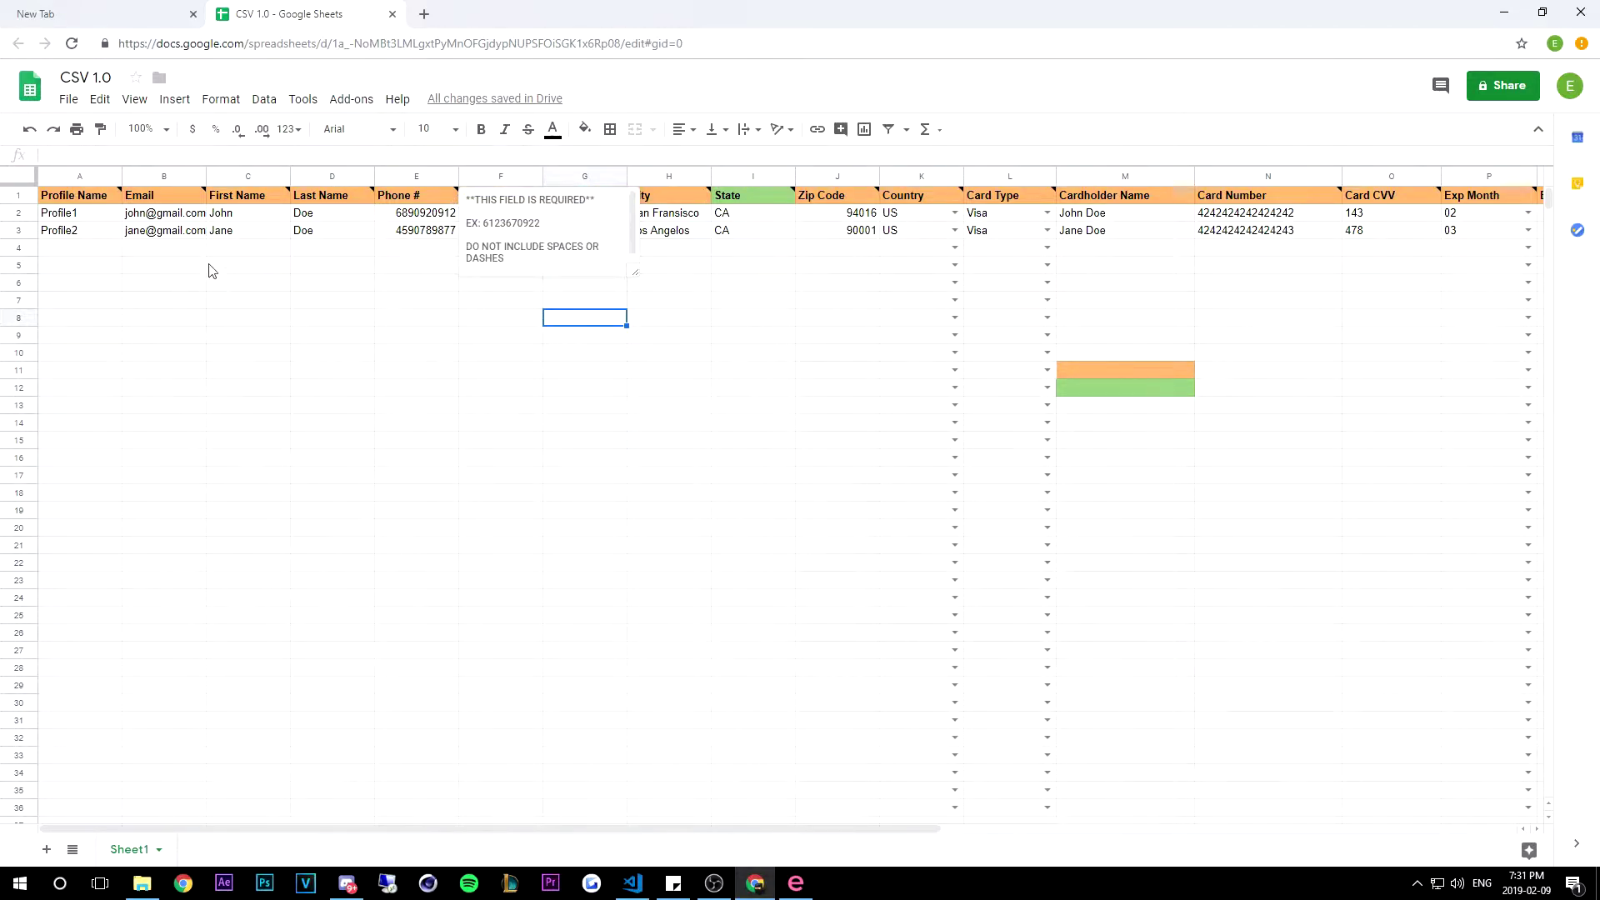
pyautogui.click(235, 215)
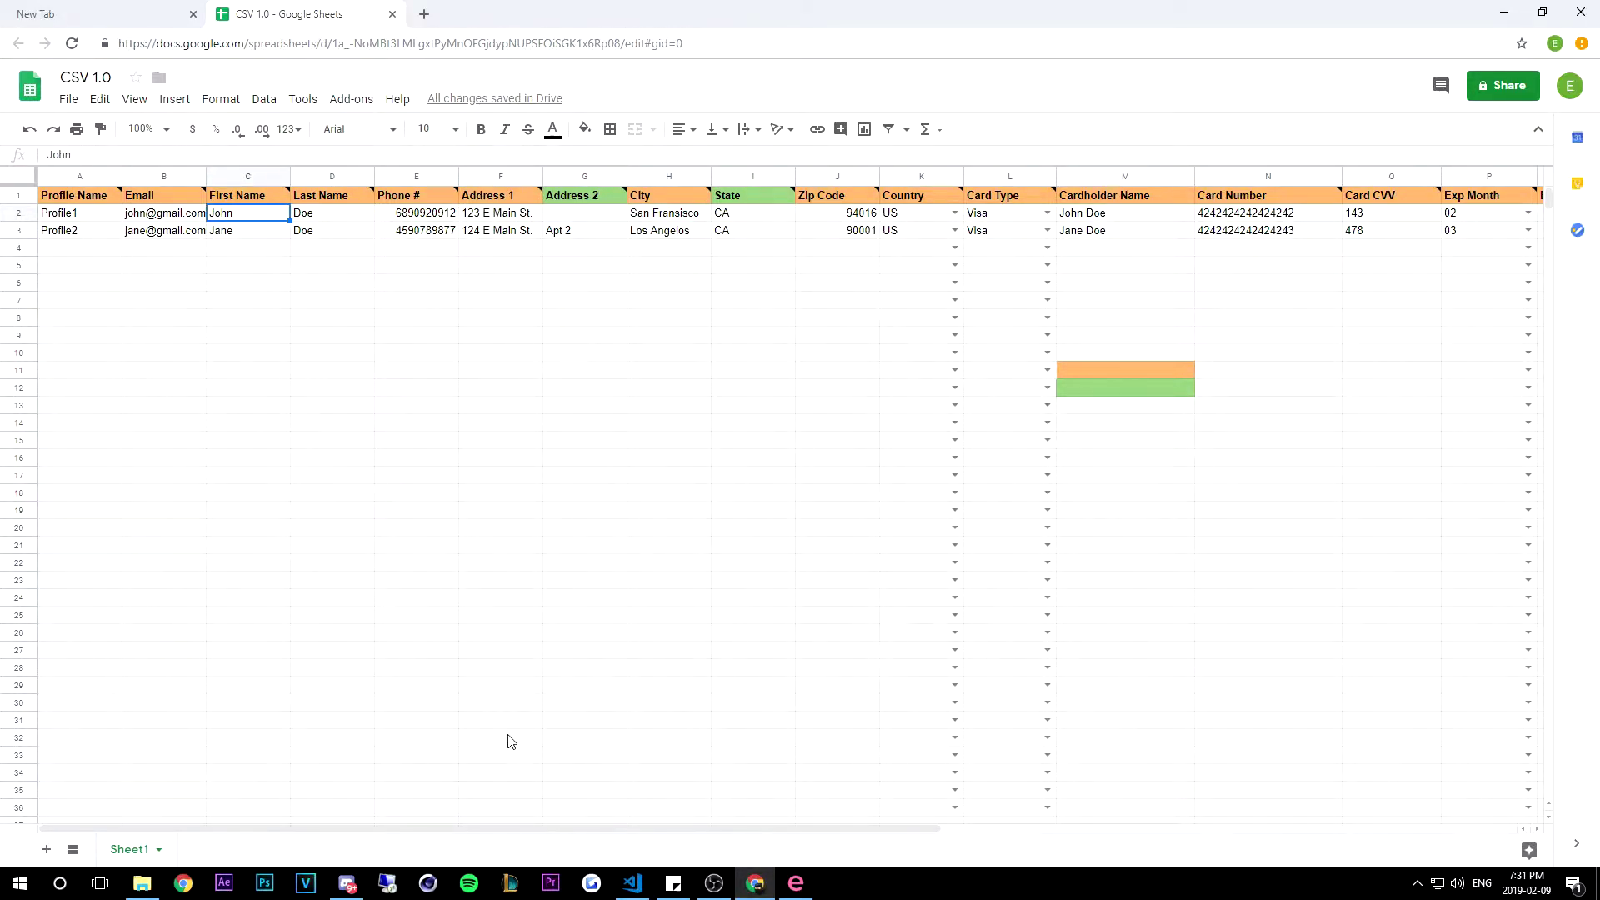
pyautogui.moveTo(434, 829)
pyautogui.mouseDown()
pyautogui.moveTo(874, 821)
pyautogui.moveTo(440, 769)
pyautogui.mouseUp()
# - Enter profile names Noors Visa and Noors Mastercard with emails, first and last names in rows 4–5
pyautogui.click(73, 254)
pyautogui.write('Noors Visa')
pyautogui.press('Return')
pyautogui.write('Noors Mastercard')
pyautogui.click(144, 247)
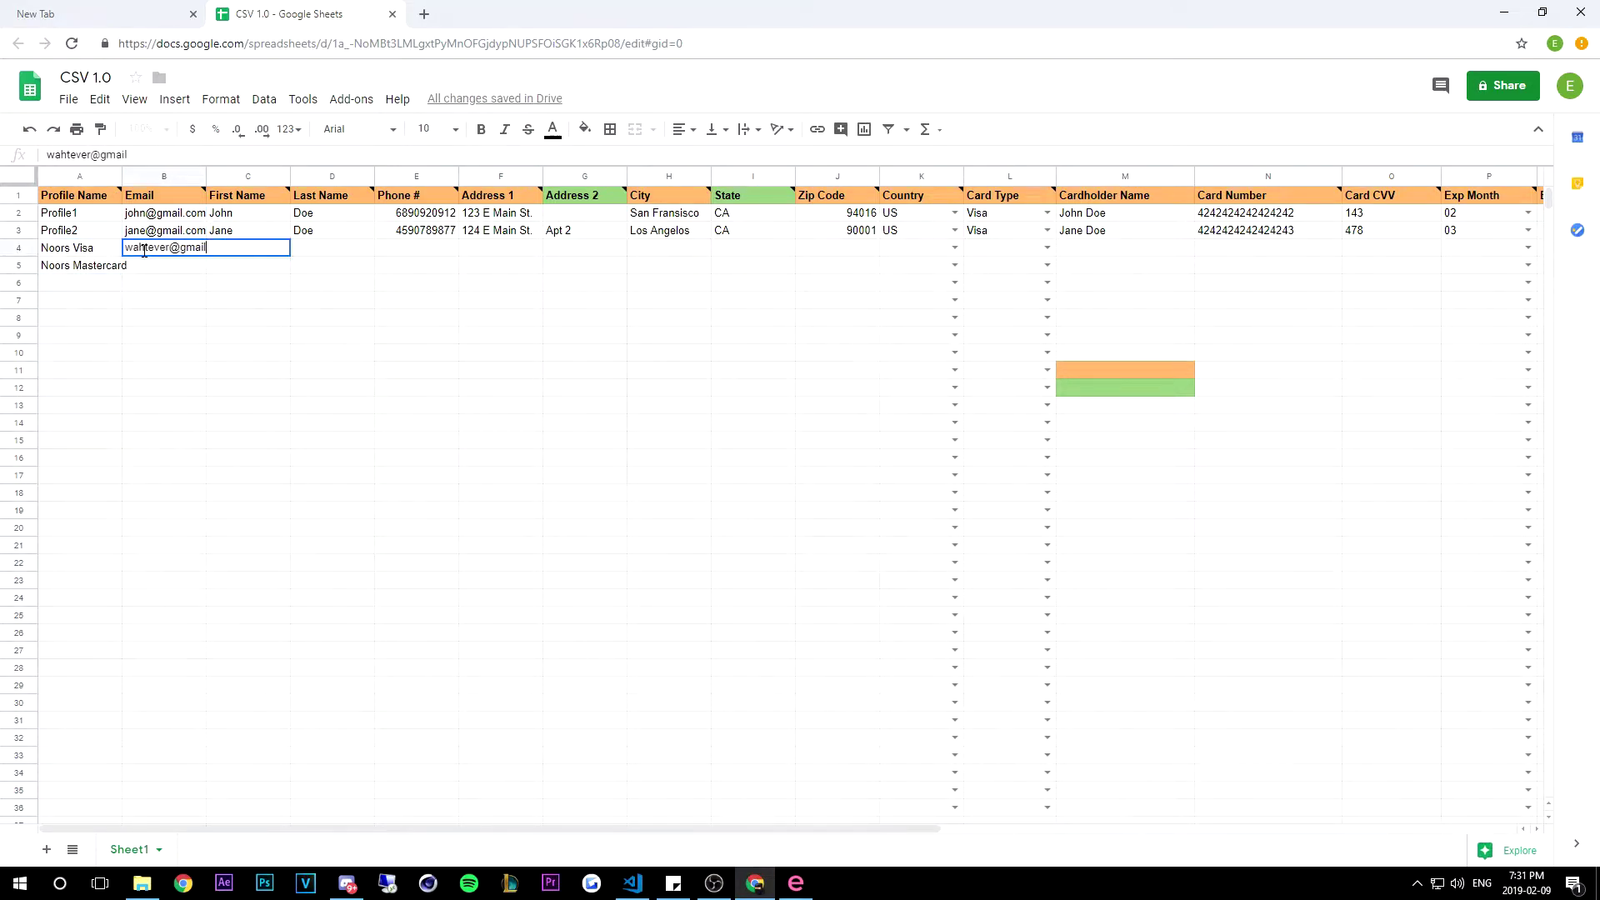
pyautogui.press('Return')
pyautogui.click(280, 235)
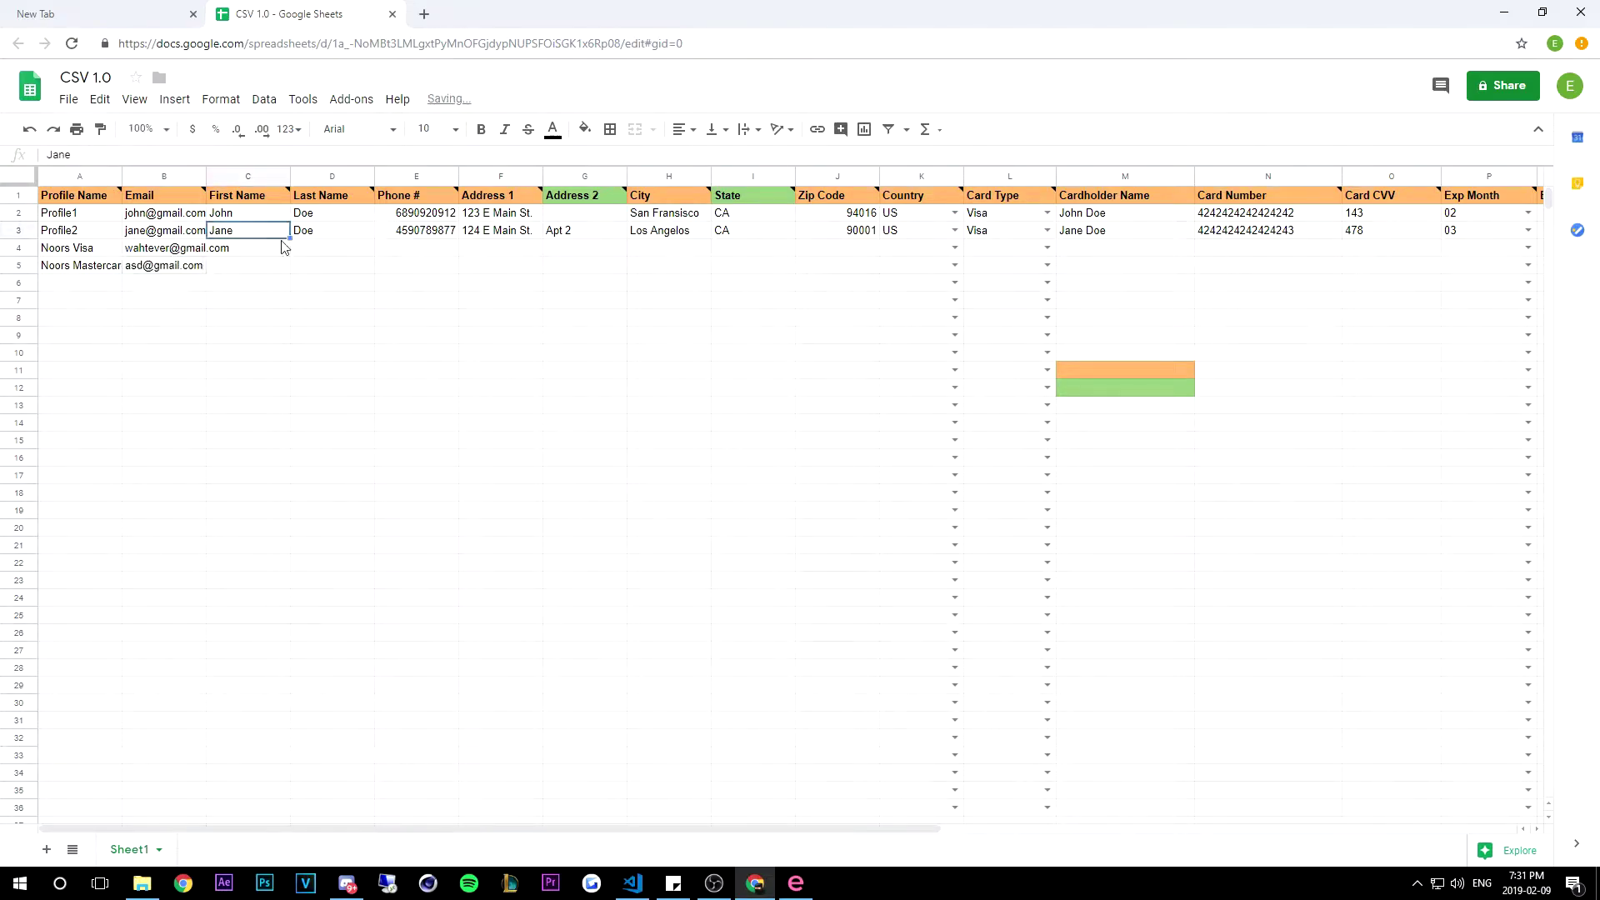
pyautogui.click(306, 251)
pyautogui.write('Fam')
pyautogui.press('Return')
pyautogui.write('Logan')
pyautogui.press('Tab')
pyautogui.write('W')
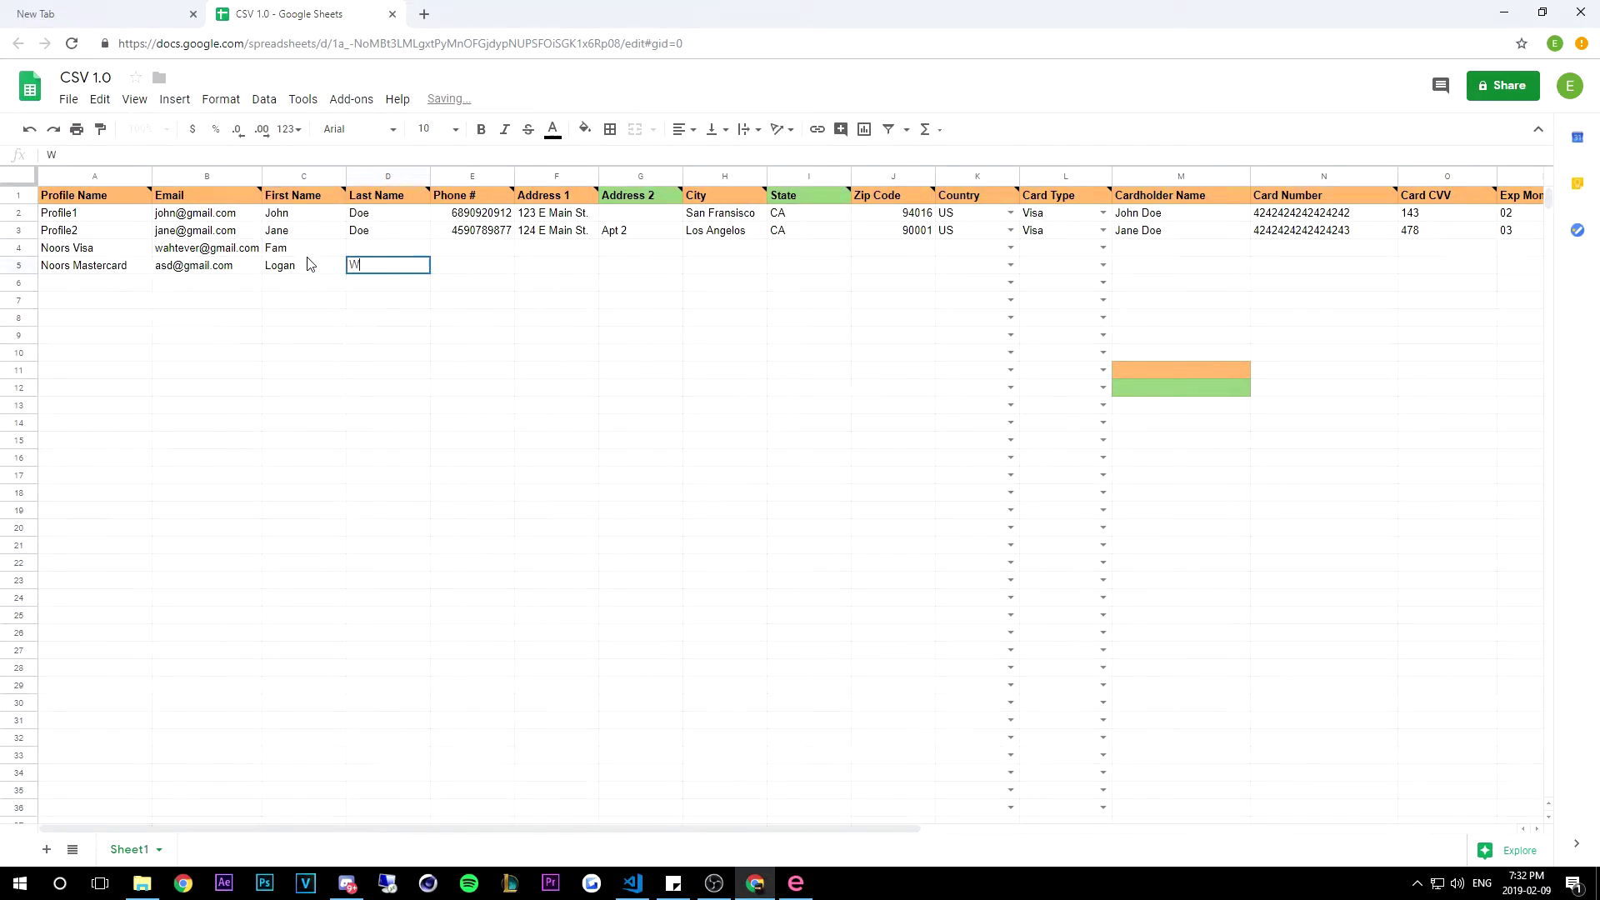
pyautogui.press('Up')
pyautogui.write('L')
pyautogui.press('Tab')
pyautogui.write('123456789')
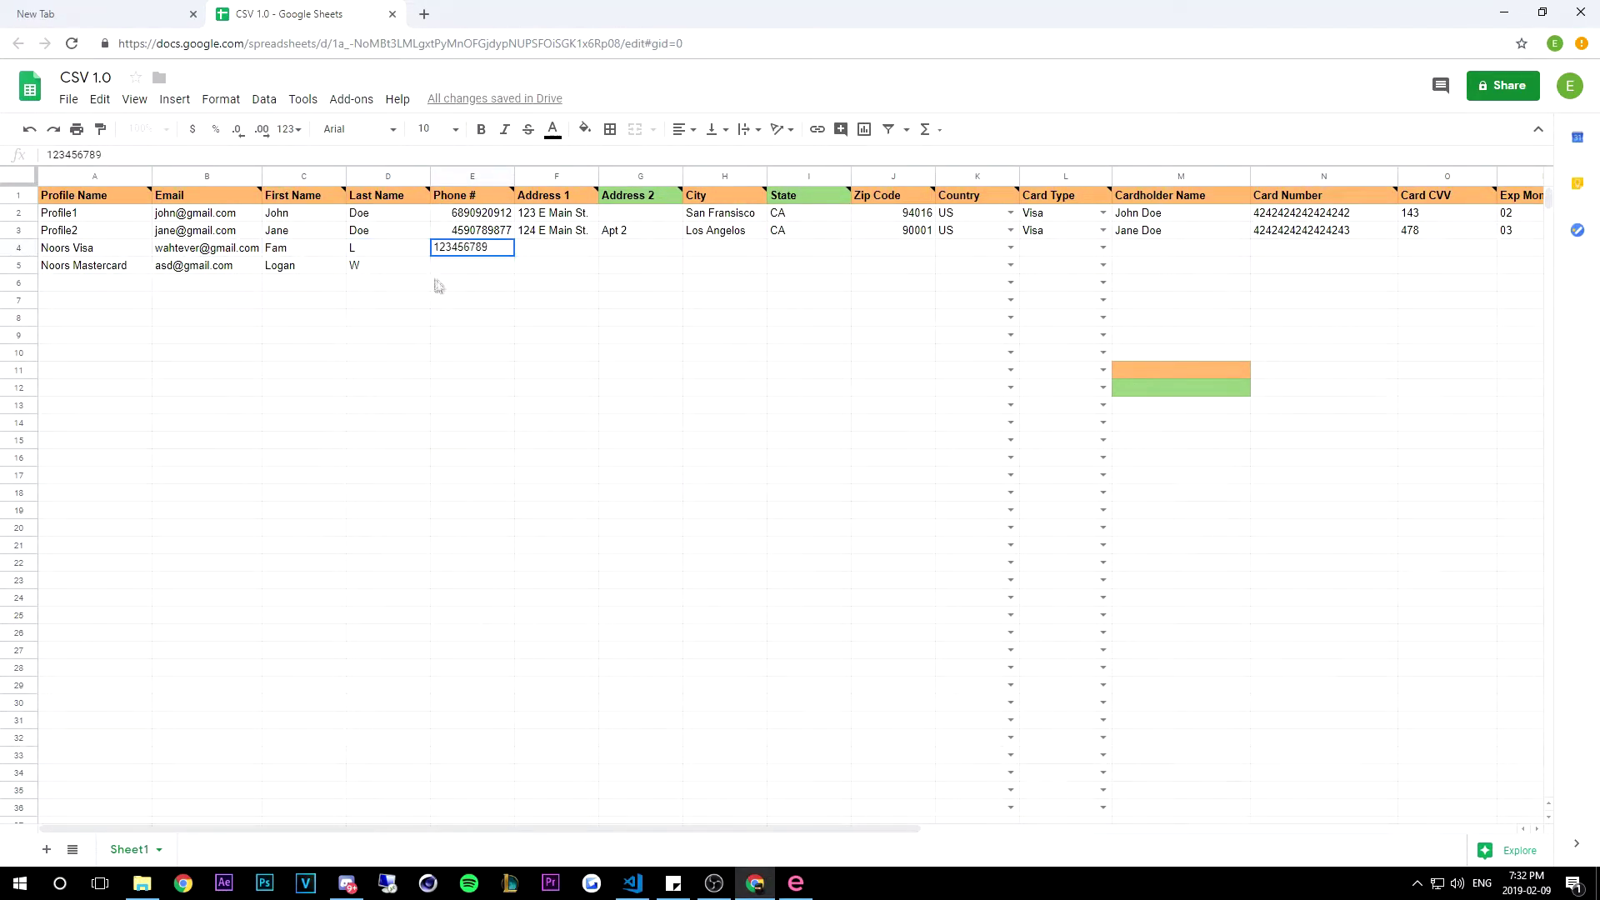
pyautogui.write('11234567891')
# - Fill rows 4–5 with address, cardholder, card number, CVV and the Billing Same value
pyautogui.click(557, 255)
pyautogui.write('123 Coaplot St')
pyautogui.press('Return')
pyautogui.write('123')
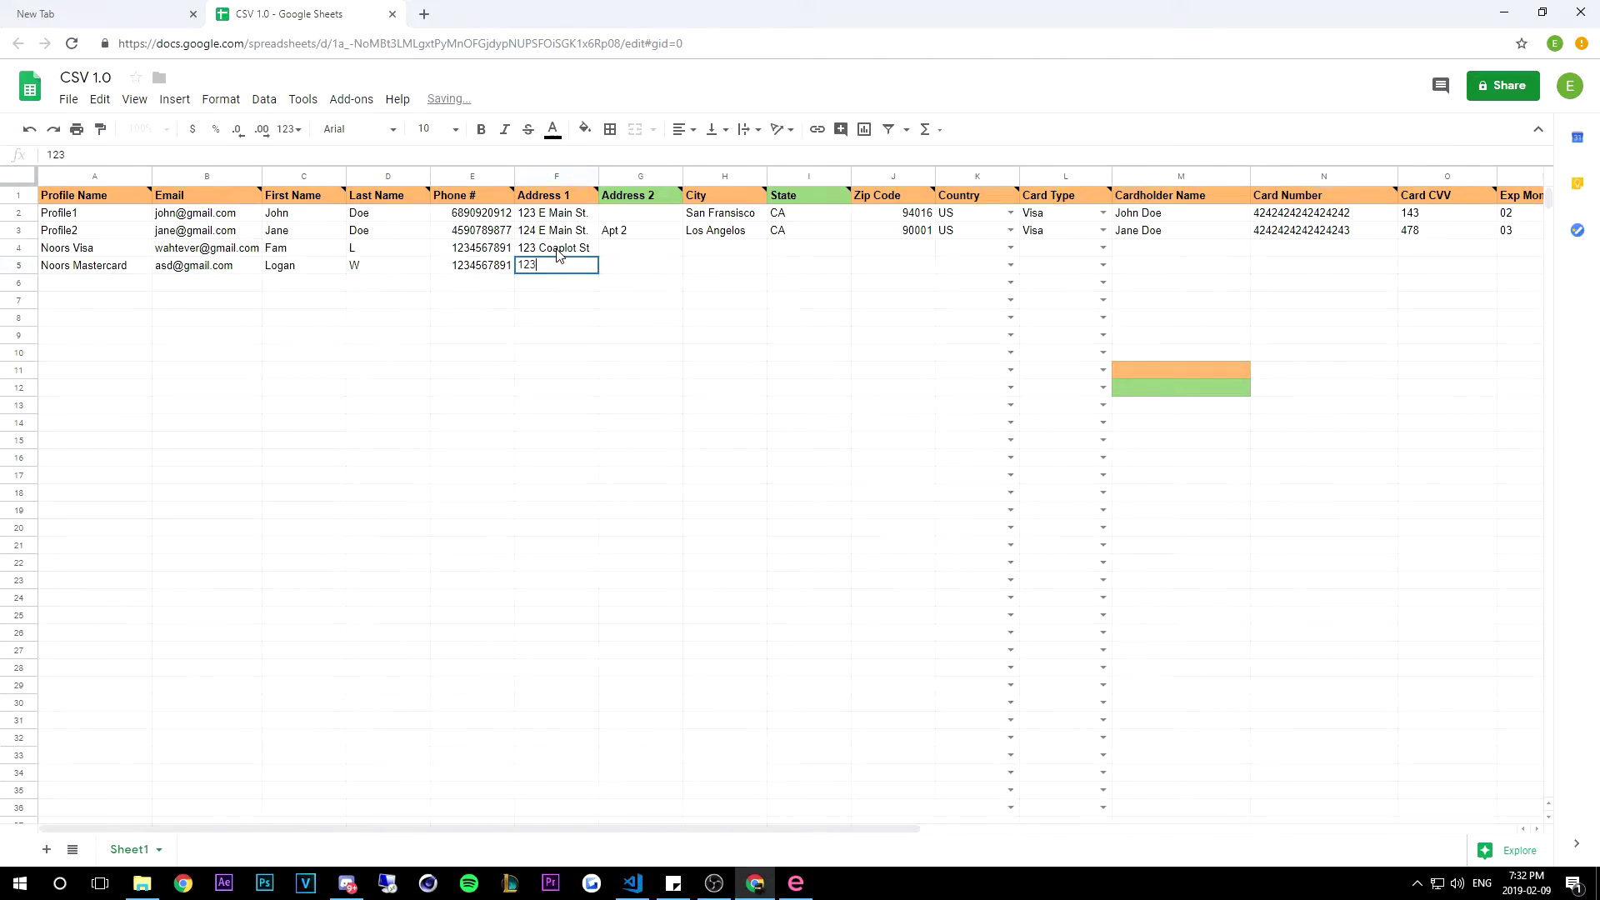
pyautogui.write('Fam L')
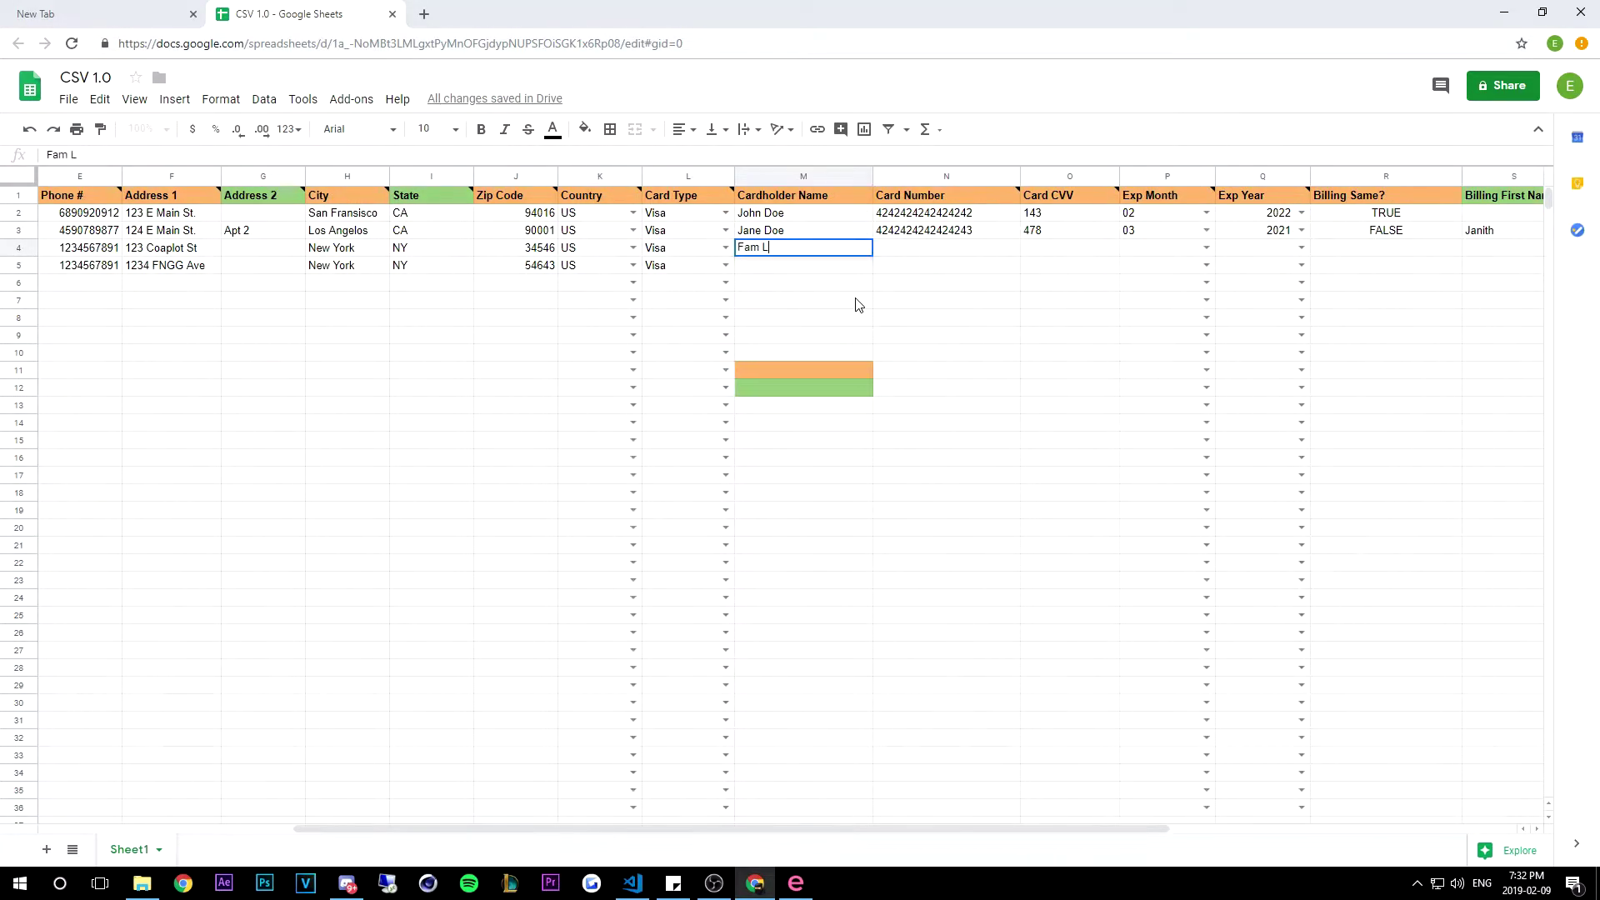
pyautogui.press('Return')
pyautogui.write('Logan W')
pyautogui.press('Return')
pyautogui.click(952, 232)
pyautogui.moveTo(1020, 239); pyautogui.dragTo(1020, 273)
pyautogui.moveTo(1119, 238); pyautogui.dragTo(1118, 273)
pyautogui.write('02 01 2020 2018')
pyautogui.click(1340, 268)
pyautogui.write('TRUE')
pyautogui.press('Return')
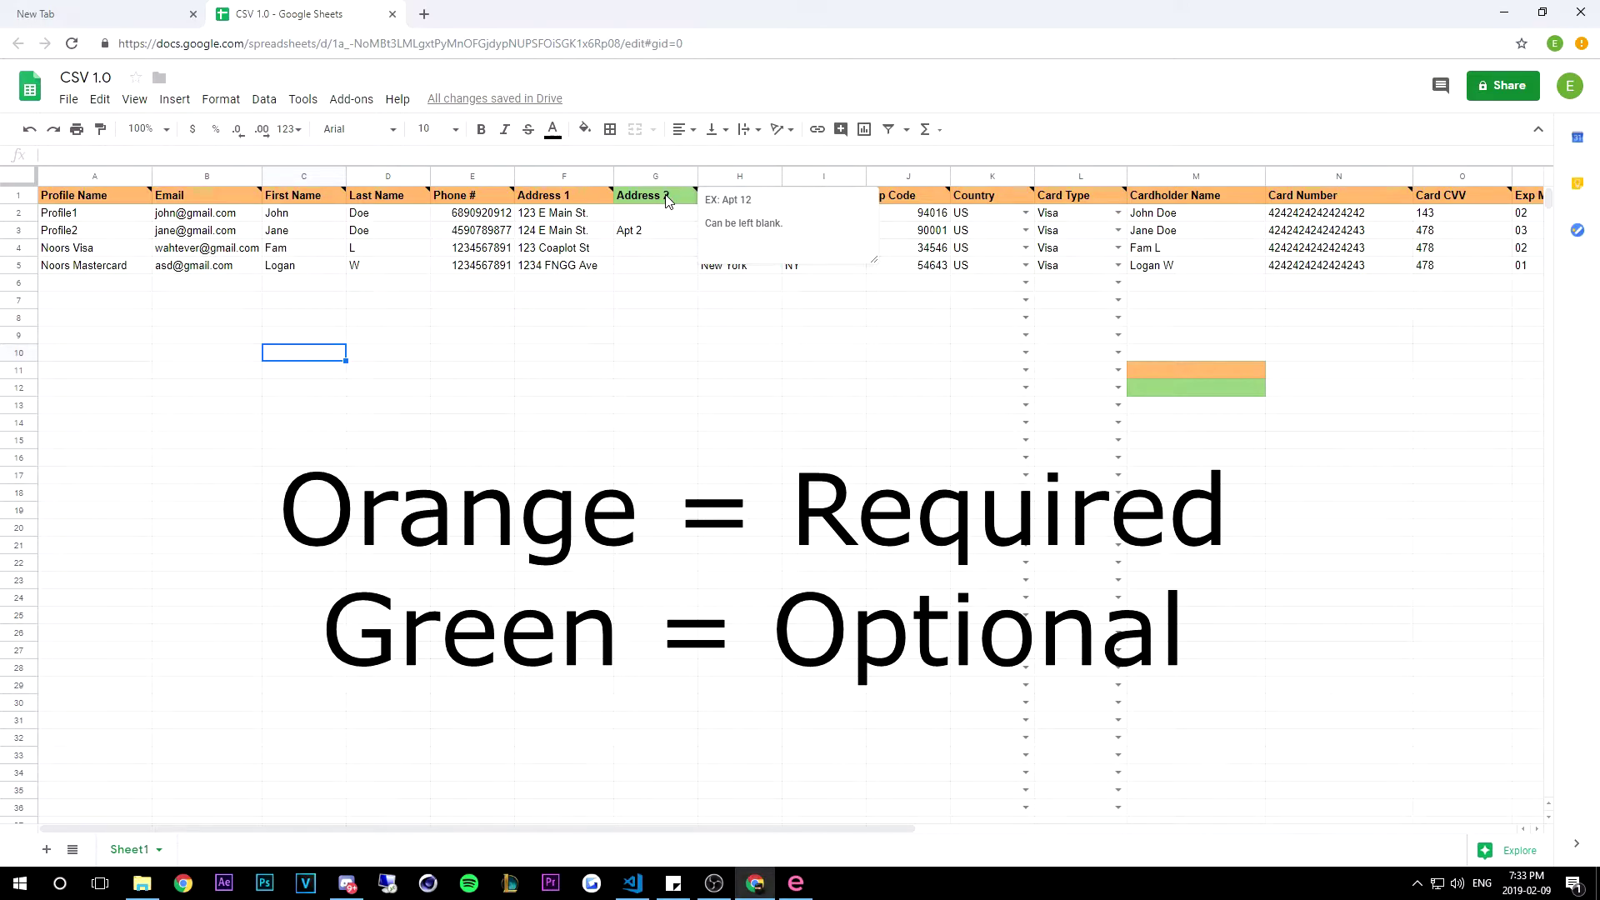
pyautogui.click(646, 386)
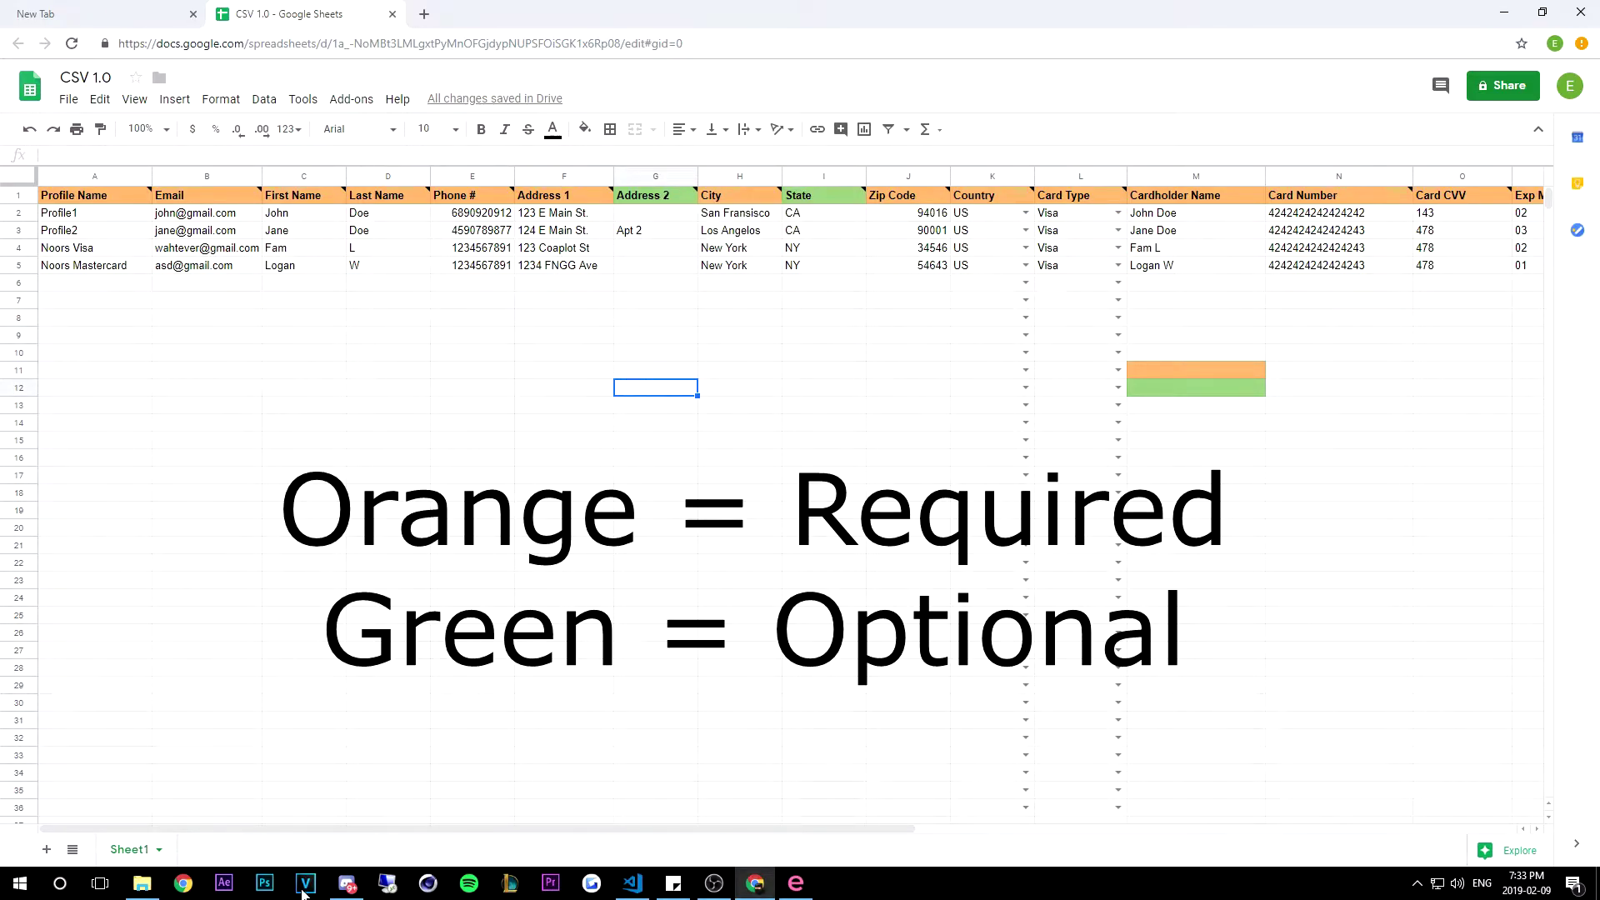
pyautogui.moveTo(312, 830); pyautogui.dragTo(922, 808)
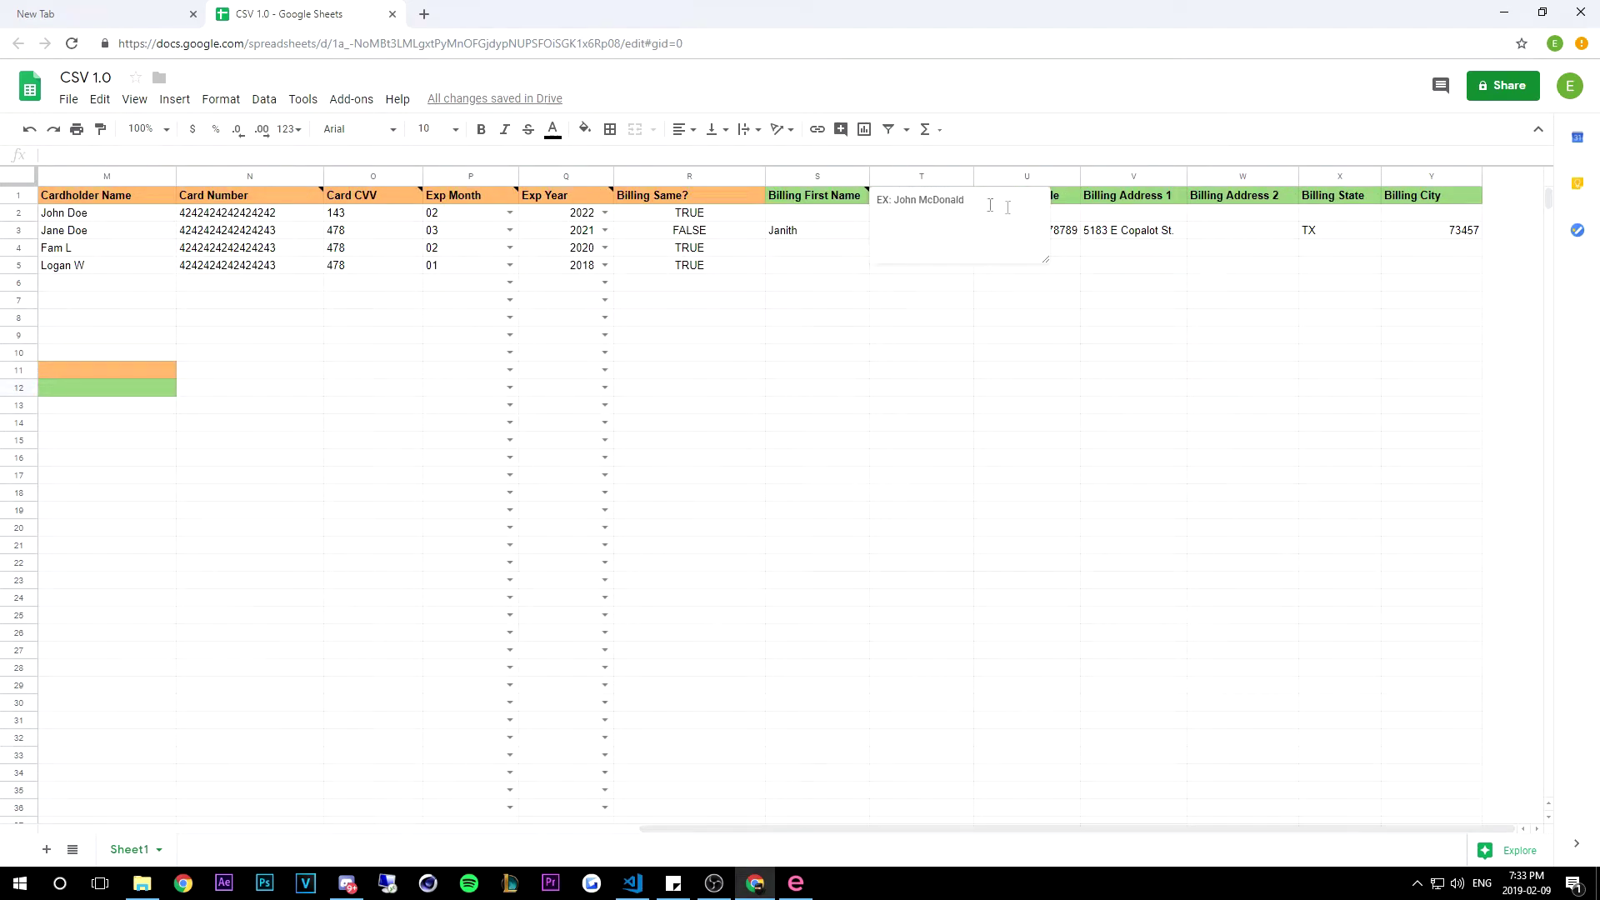
pyautogui.click(1291, 302)
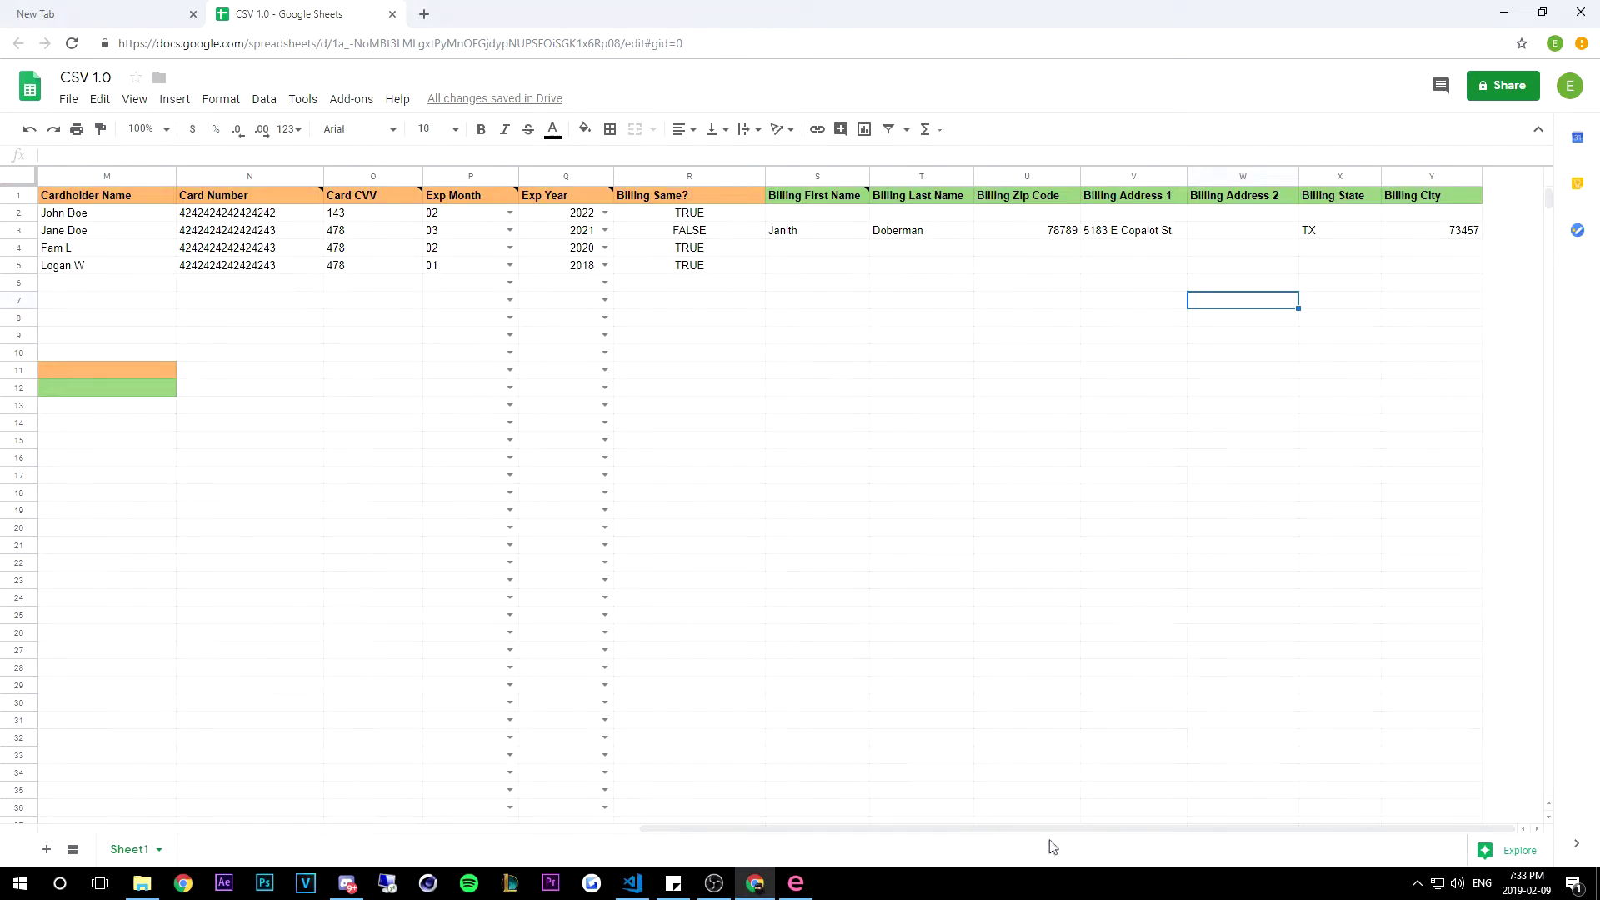
pyautogui.moveTo(1057, 833); pyautogui.dragTo(461, 771)
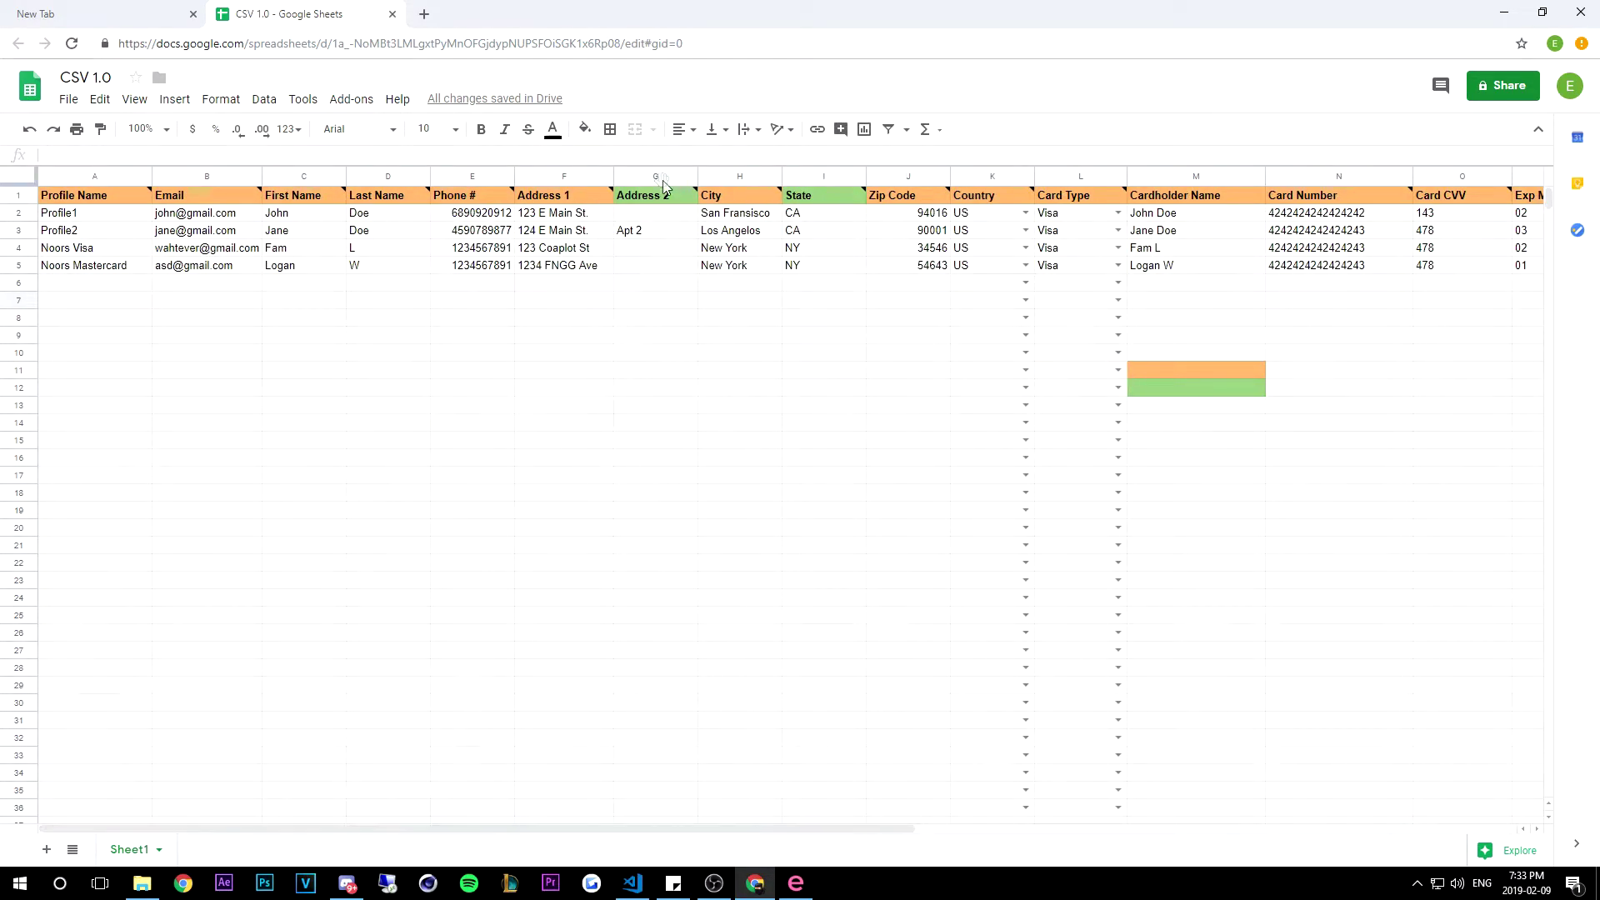
pyautogui.click(568, 324)
pyautogui.moveTo(93, 196)
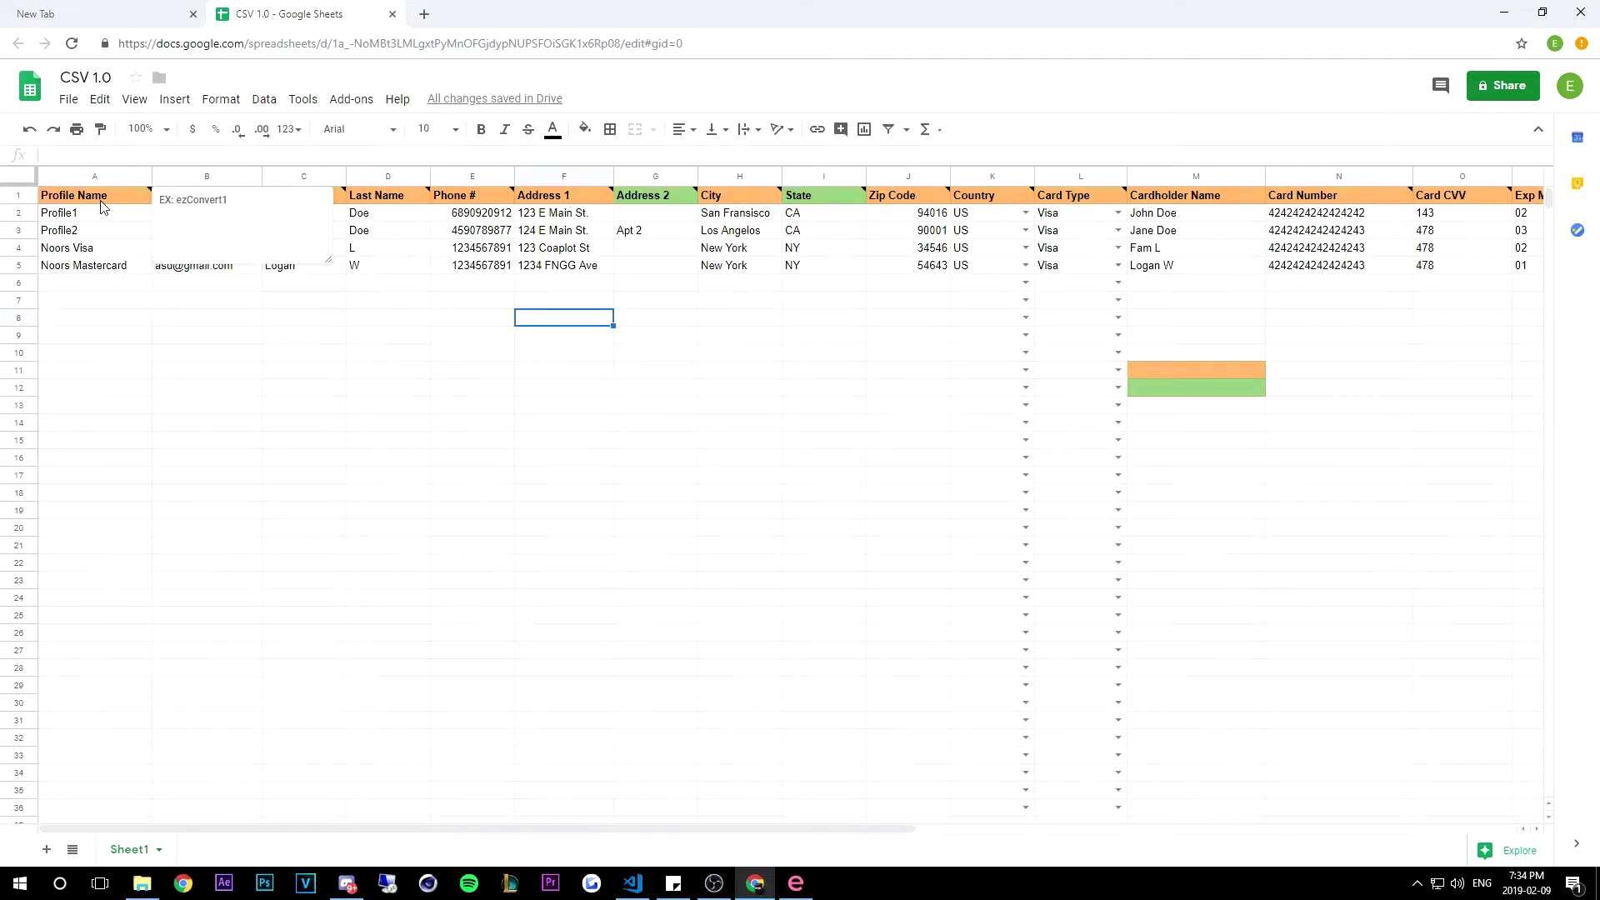
pyautogui.click(374, 402)
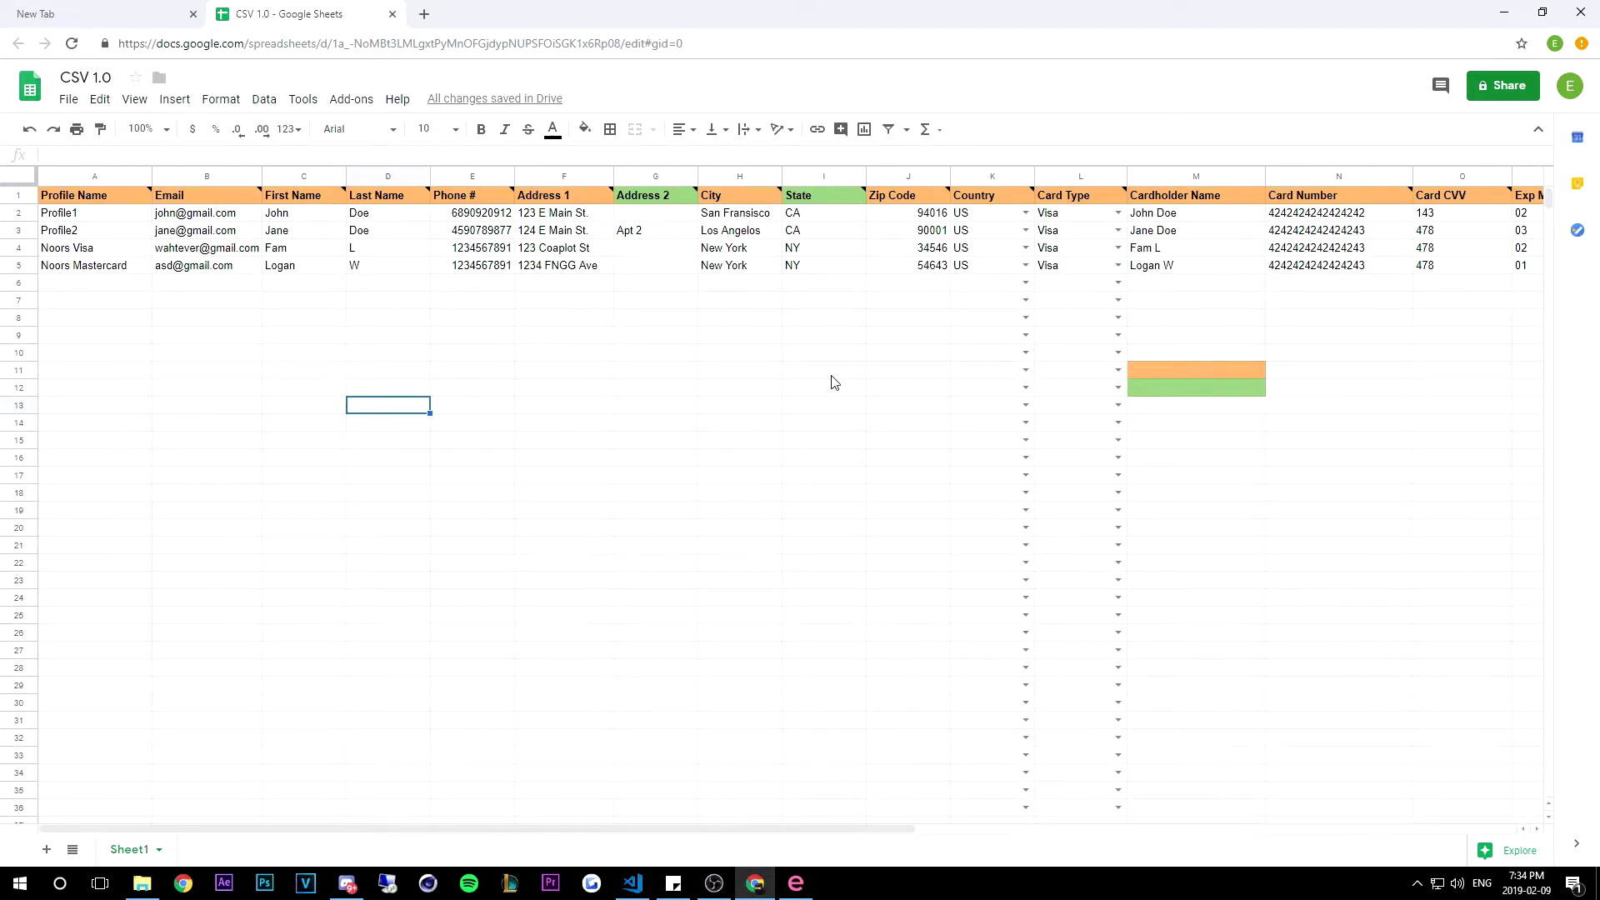
pyautogui.click(796, 215)
pyautogui.keyDown('shift'); pyautogui.click(808, 271); pyautogui.keyUp('shift')
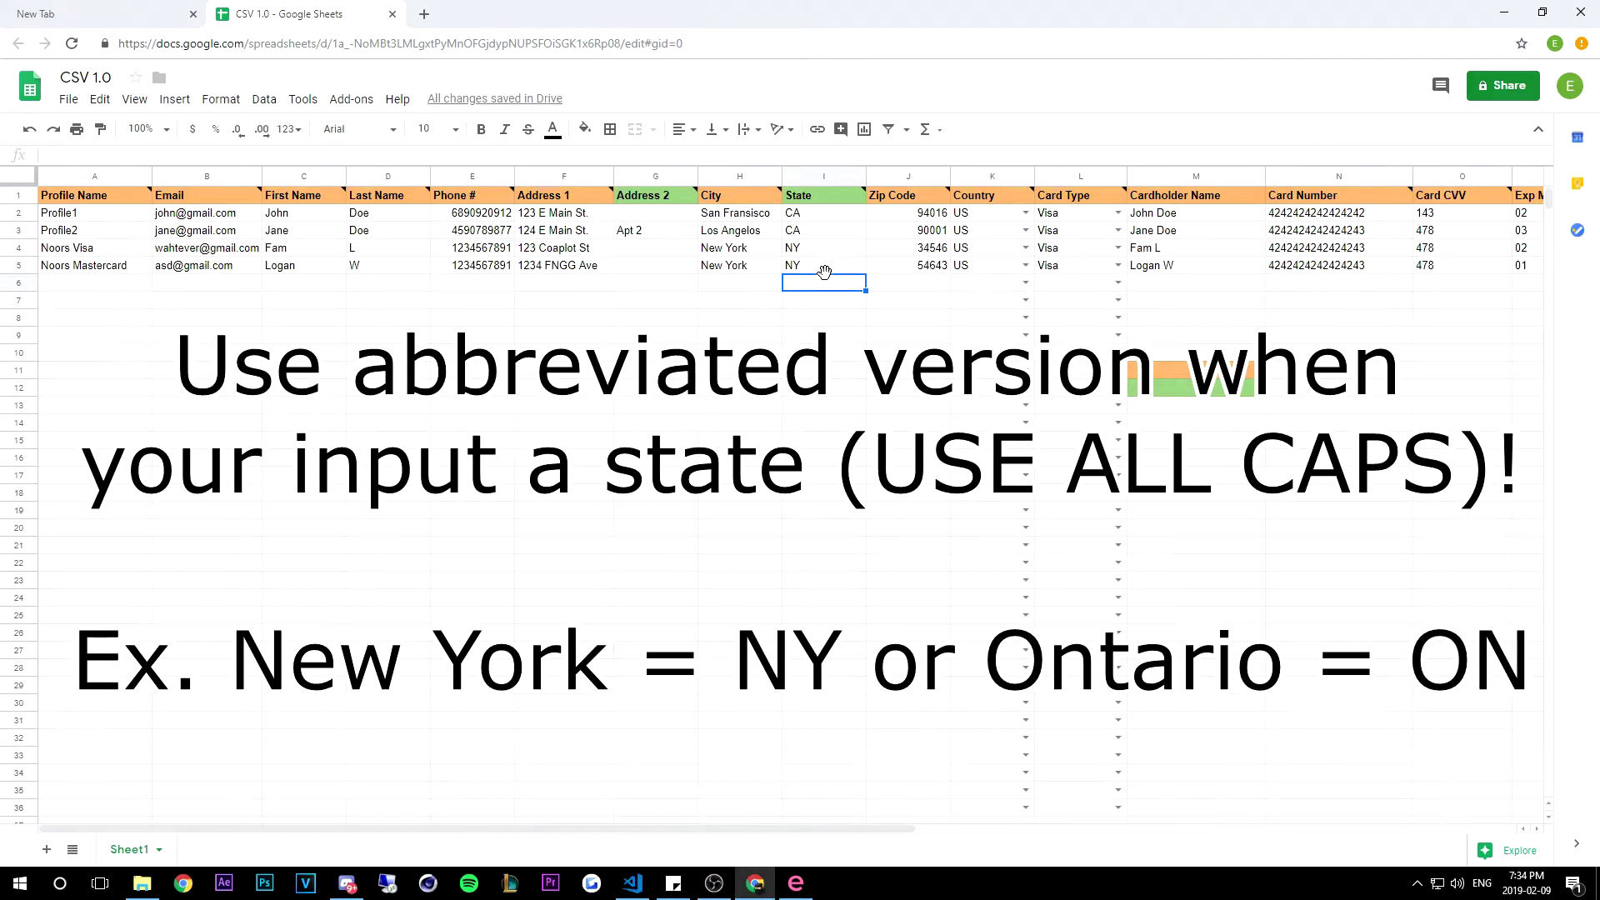
# - Review the allowed country codes and set Profile1's Country to AL
pyautogui.click(811, 270)
pyautogui.press('Right')
pyautogui.click(986, 218)
pyautogui.click(1028, 214)
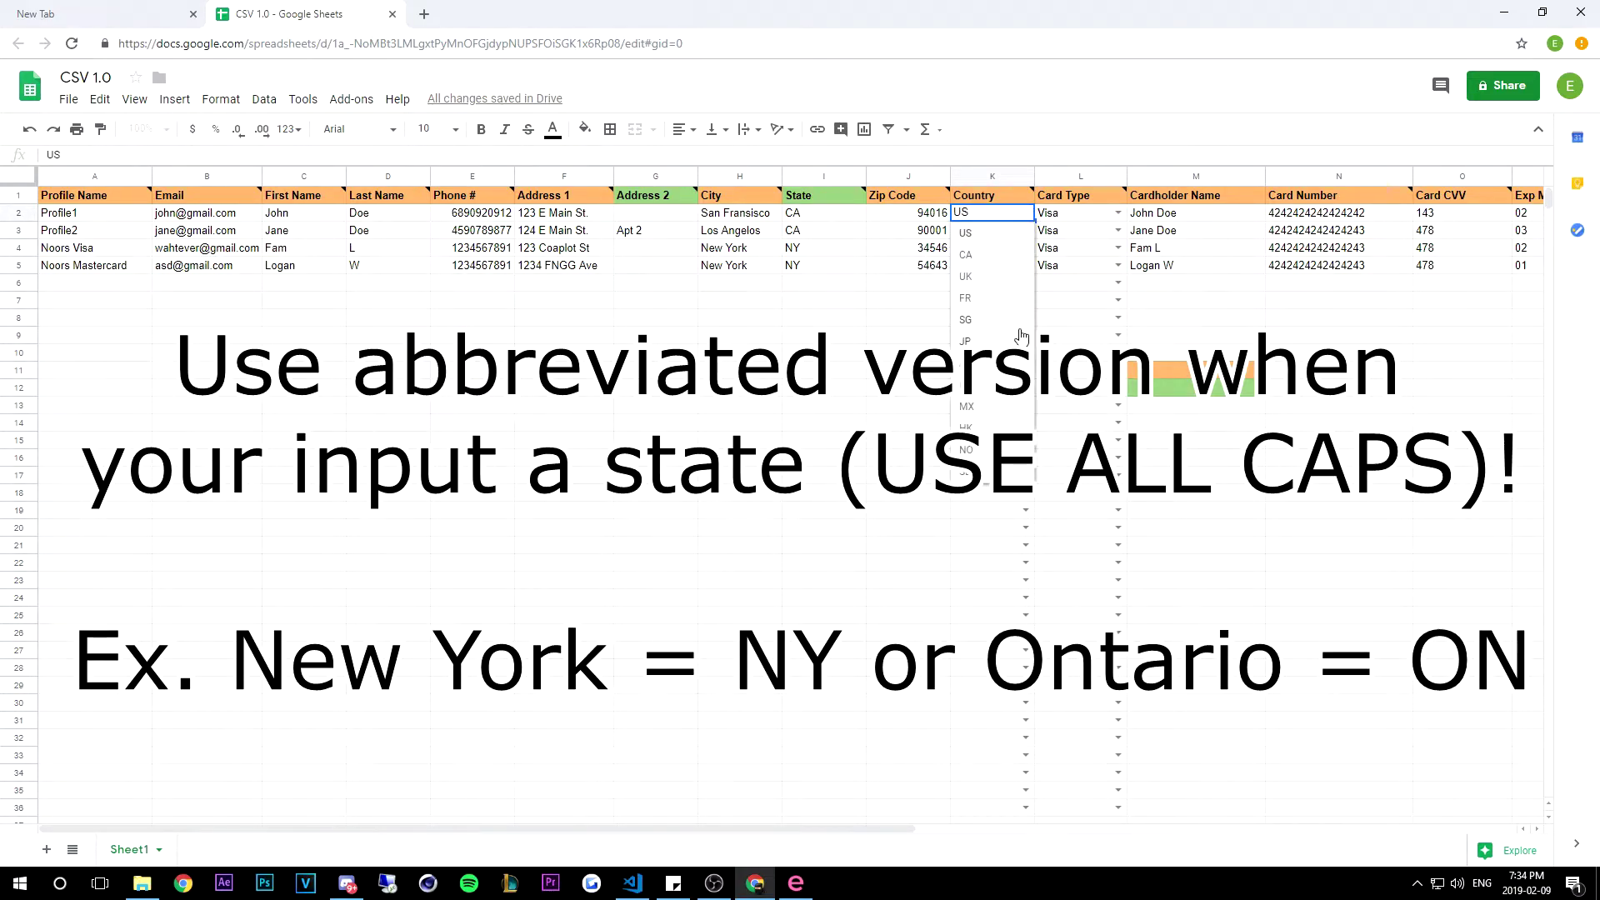
pyautogui.click(827, 389)
pyautogui.click(990, 220)
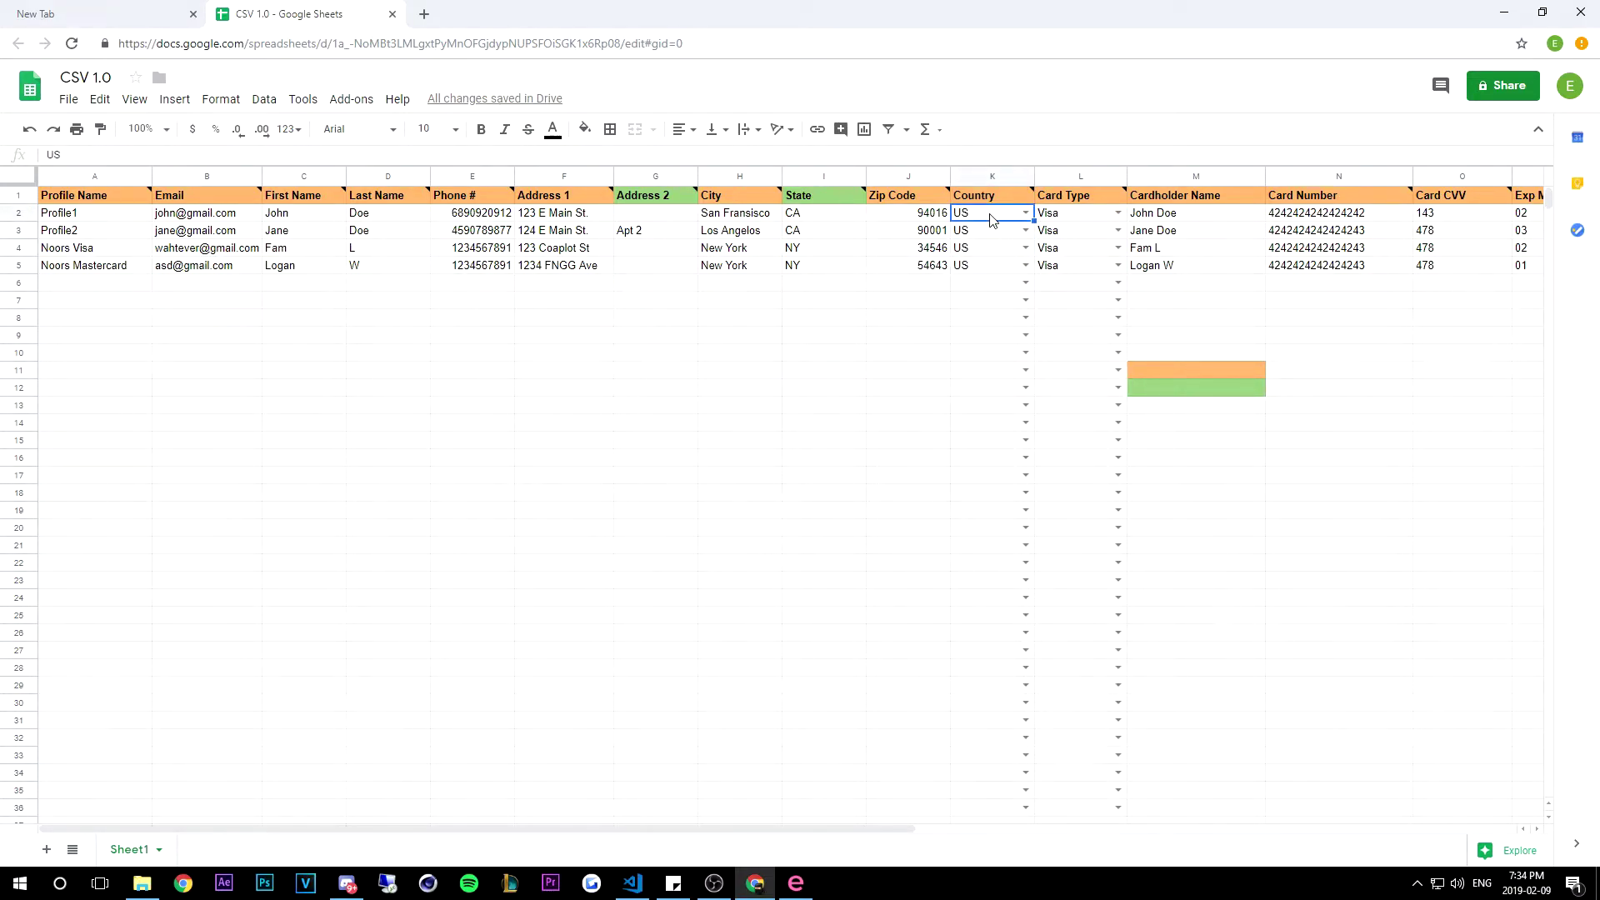
pyautogui.write('AL')
pyautogui.press('Return')
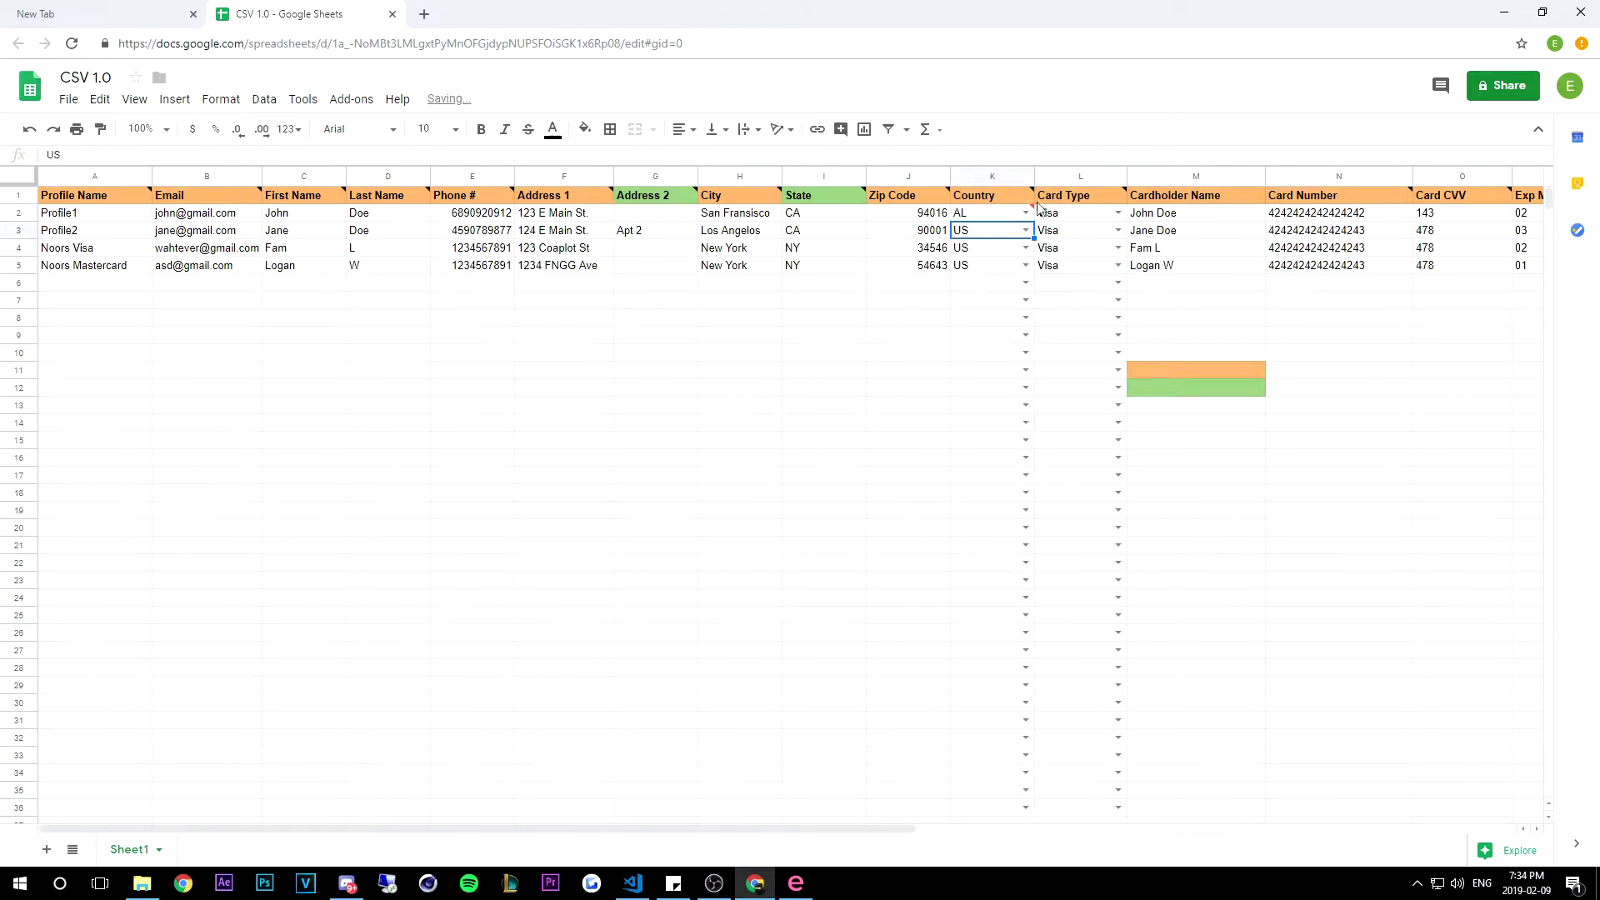
pyautogui.moveTo(1025, 215)
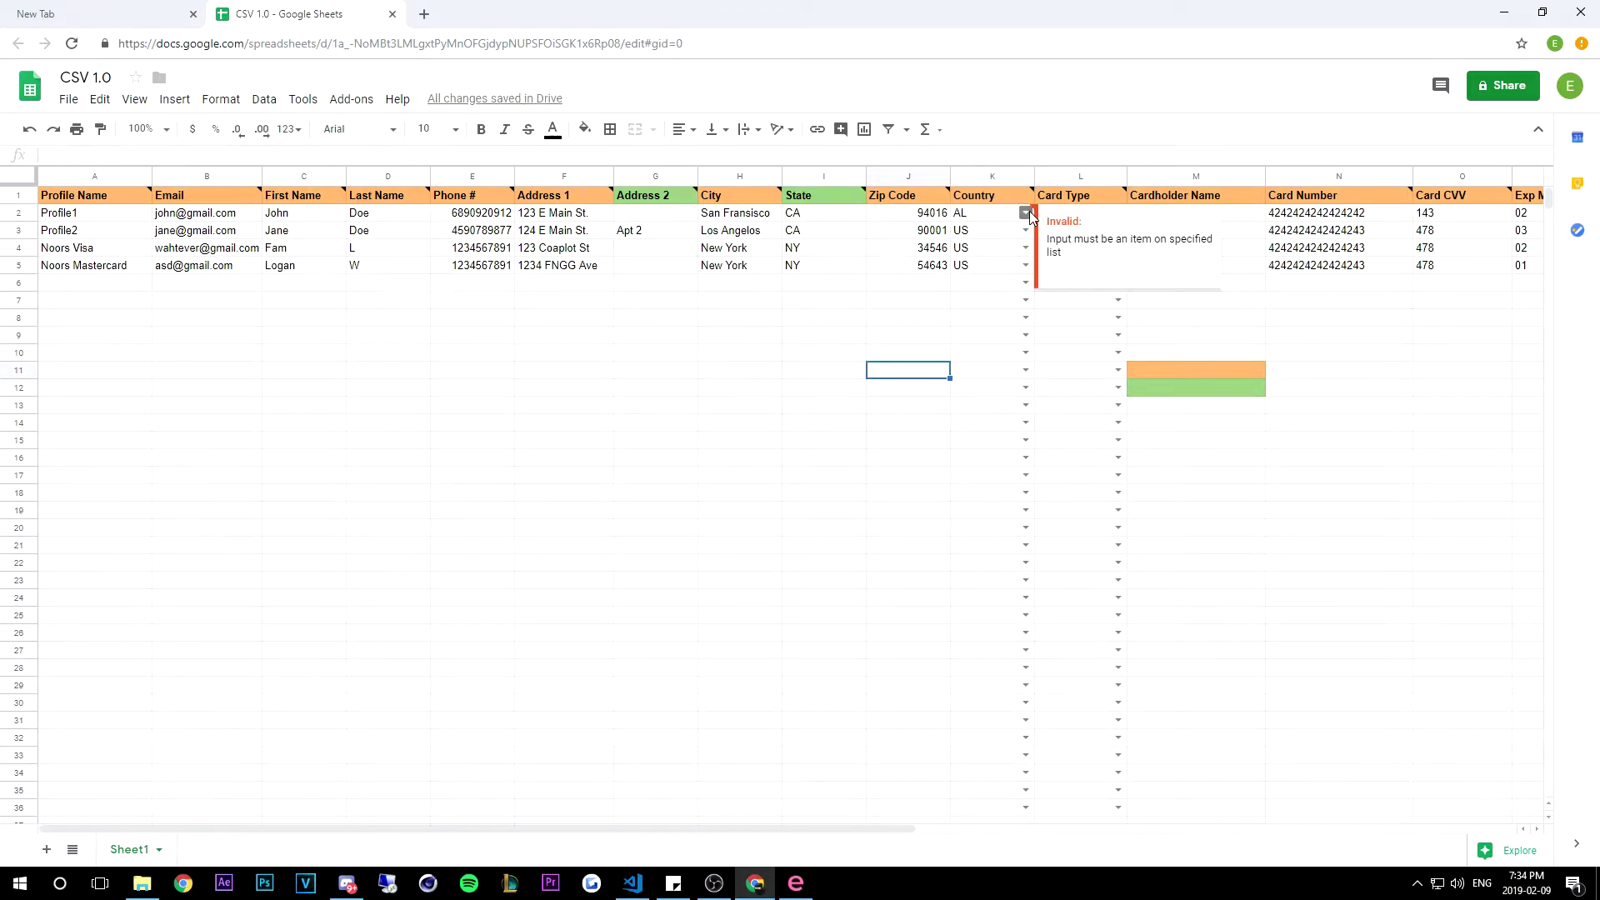
# - Change the fourth profile's Country cell K5 from US to CA
pyautogui.click(942, 322)
pyautogui.click(941, 307)
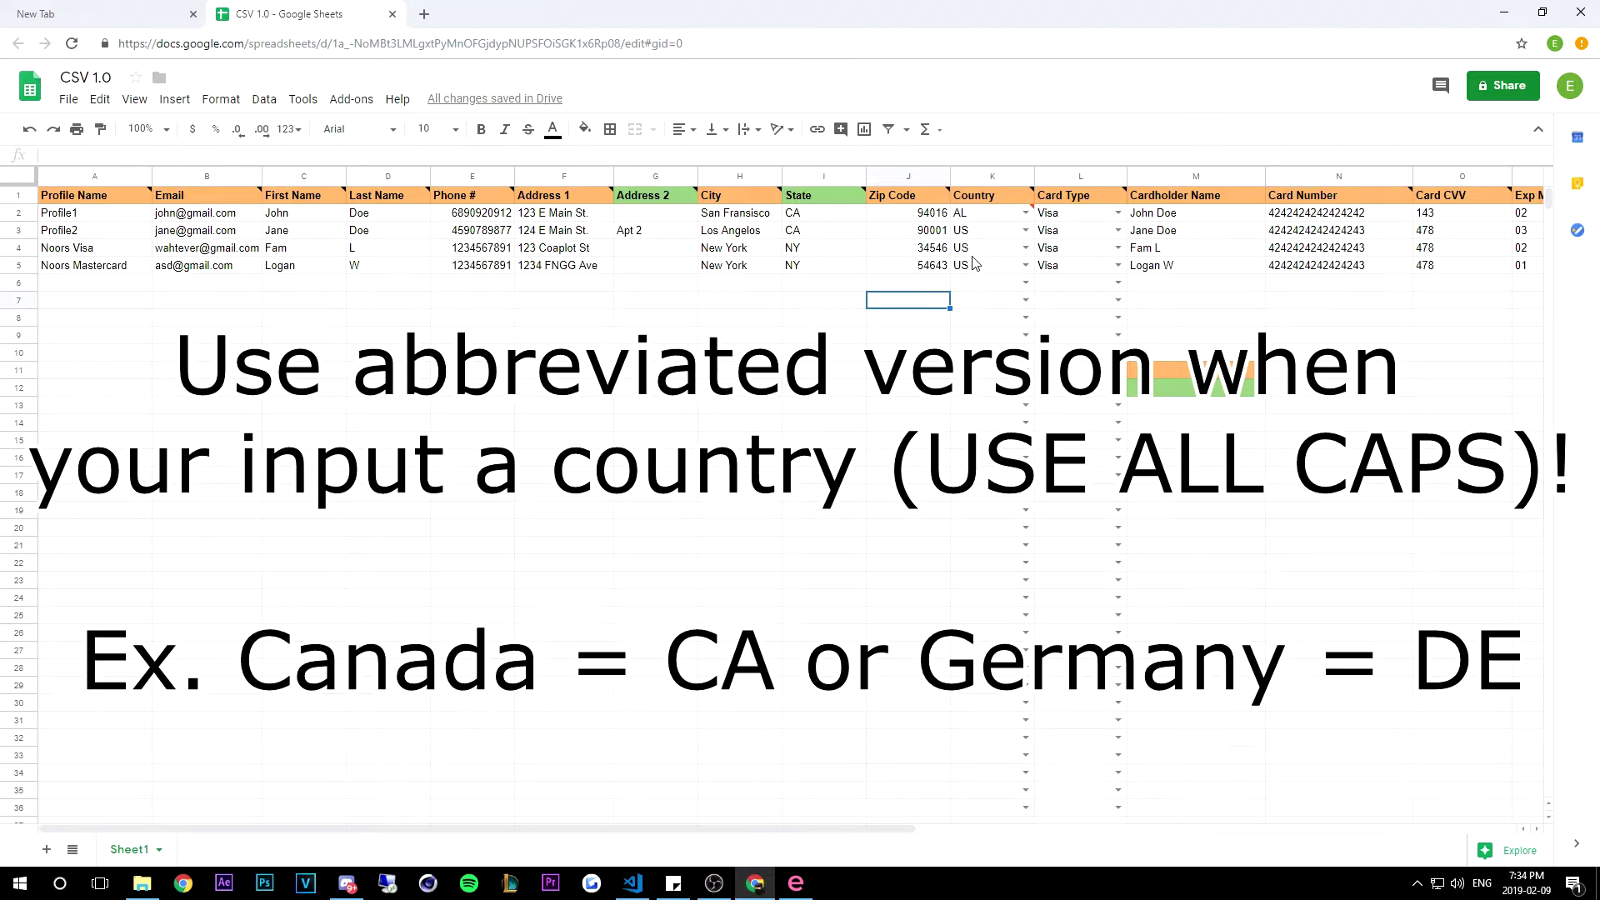
pyautogui.click(992, 268)
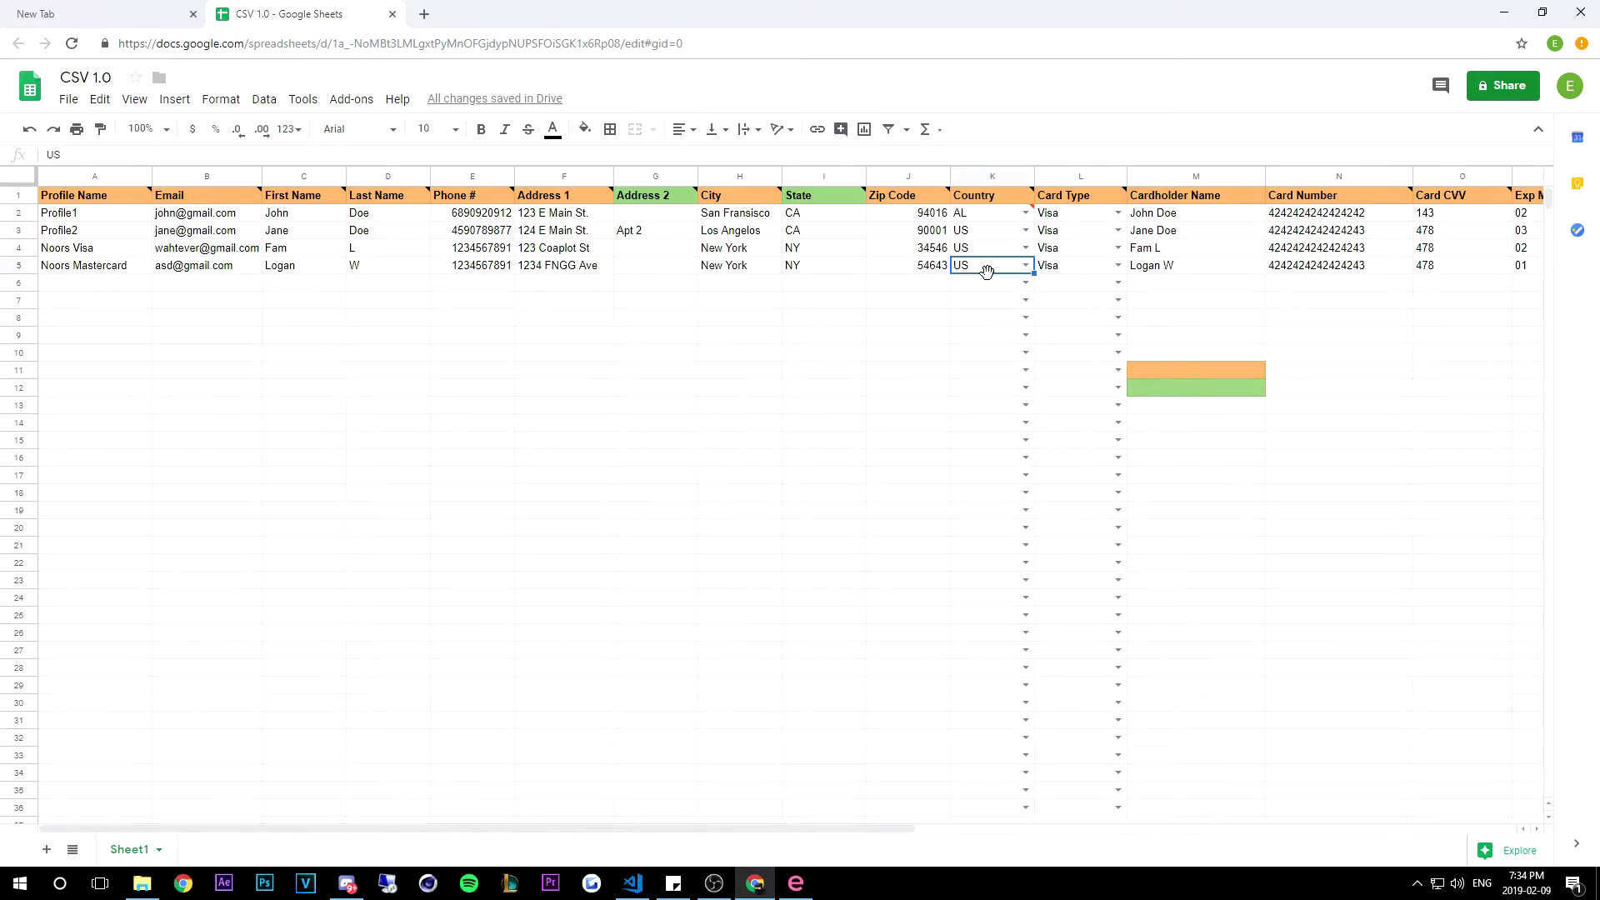
pyautogui.write('CA')
pyautogui.press('Return')
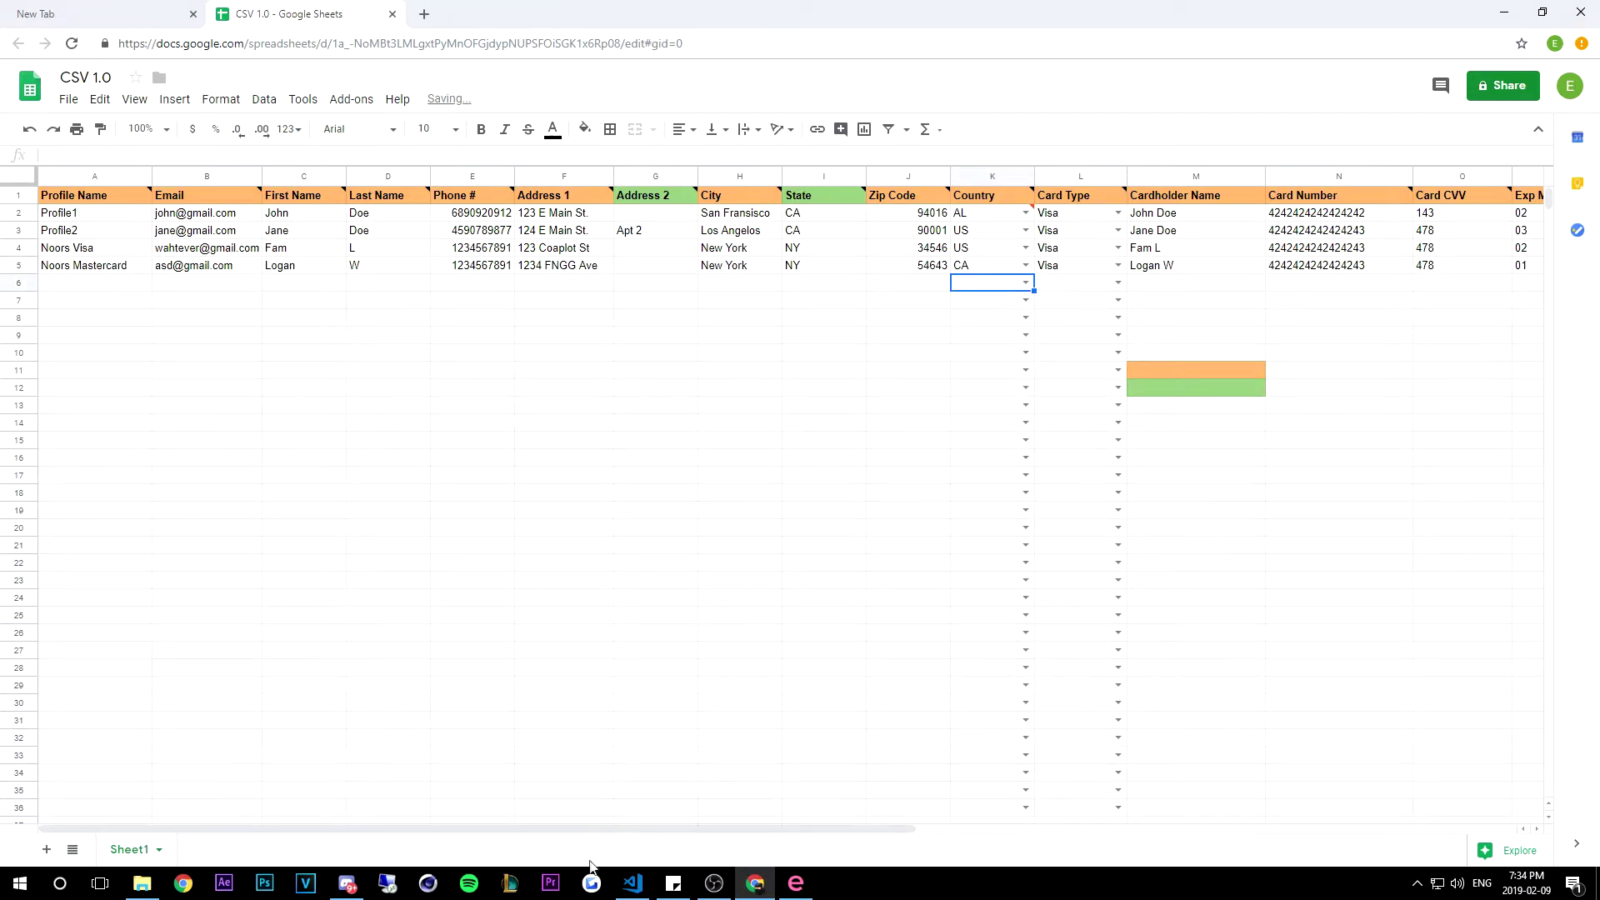
pyautogui.moveTo(593, 829); pyautogui.dragTo(1100, 815)
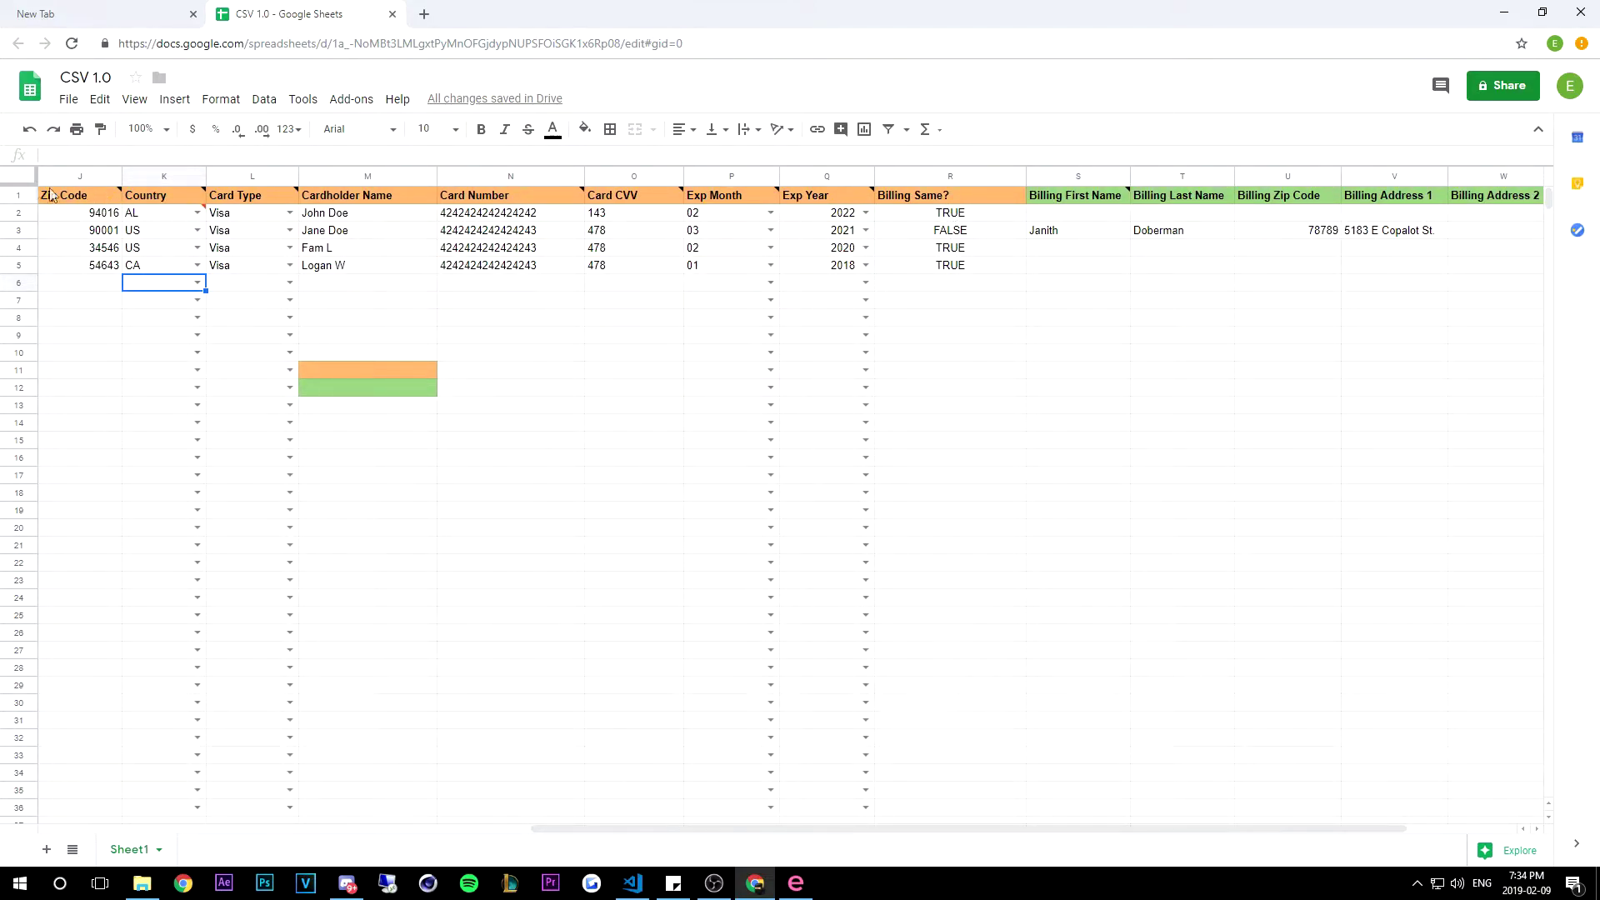
pyautogui.click(952, 218)
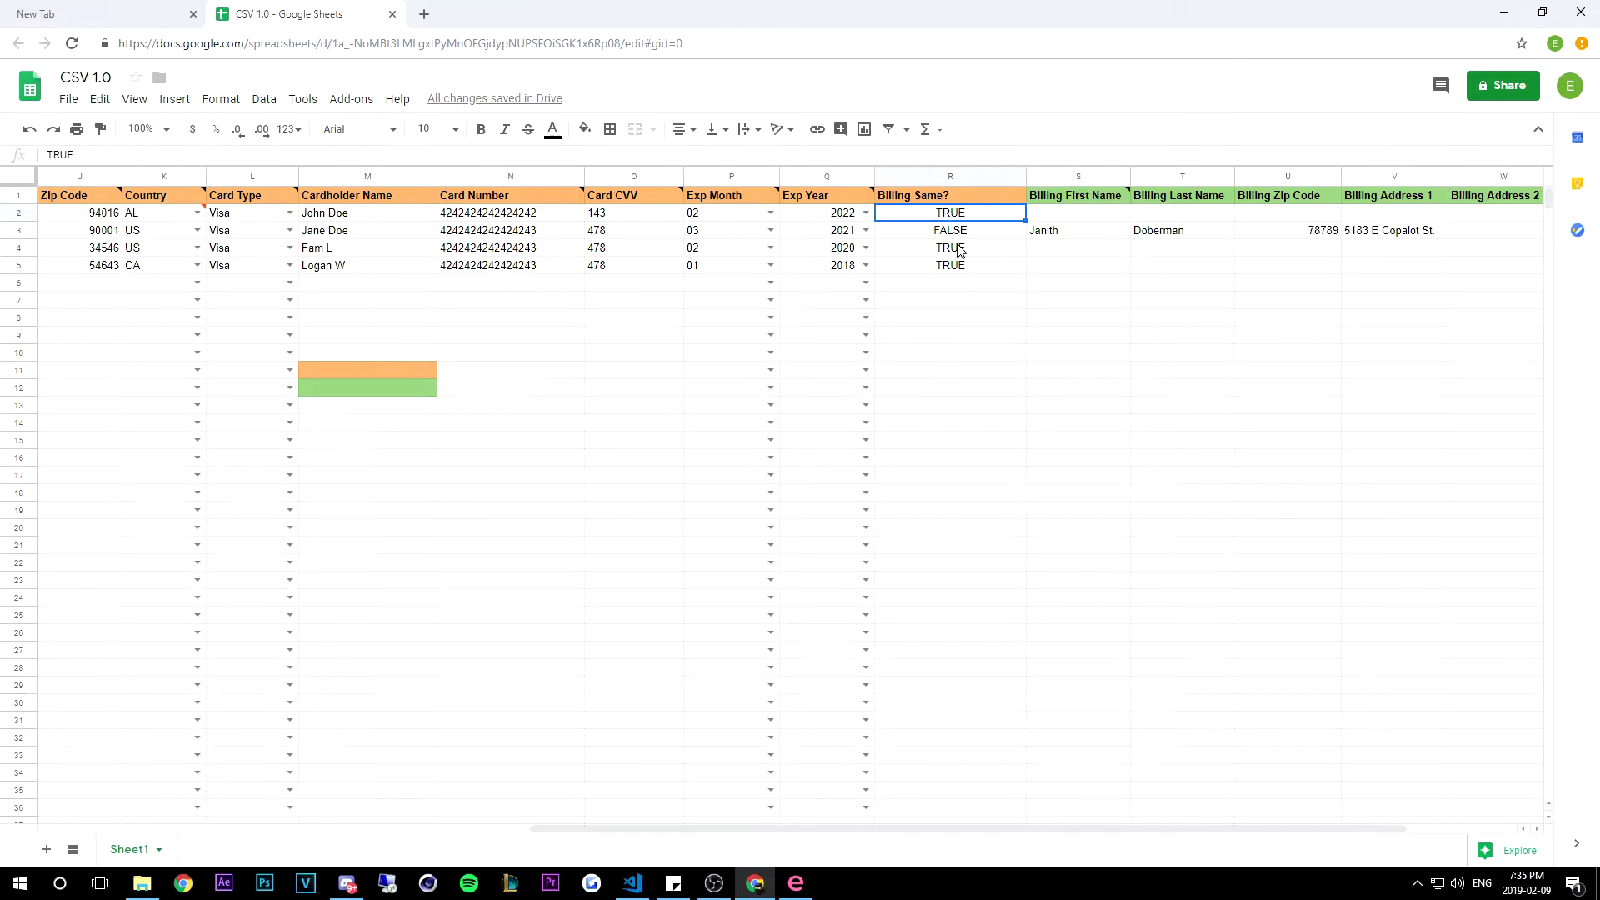
pyautogui.click(963, 237)
pyautogui.click(27, 230)
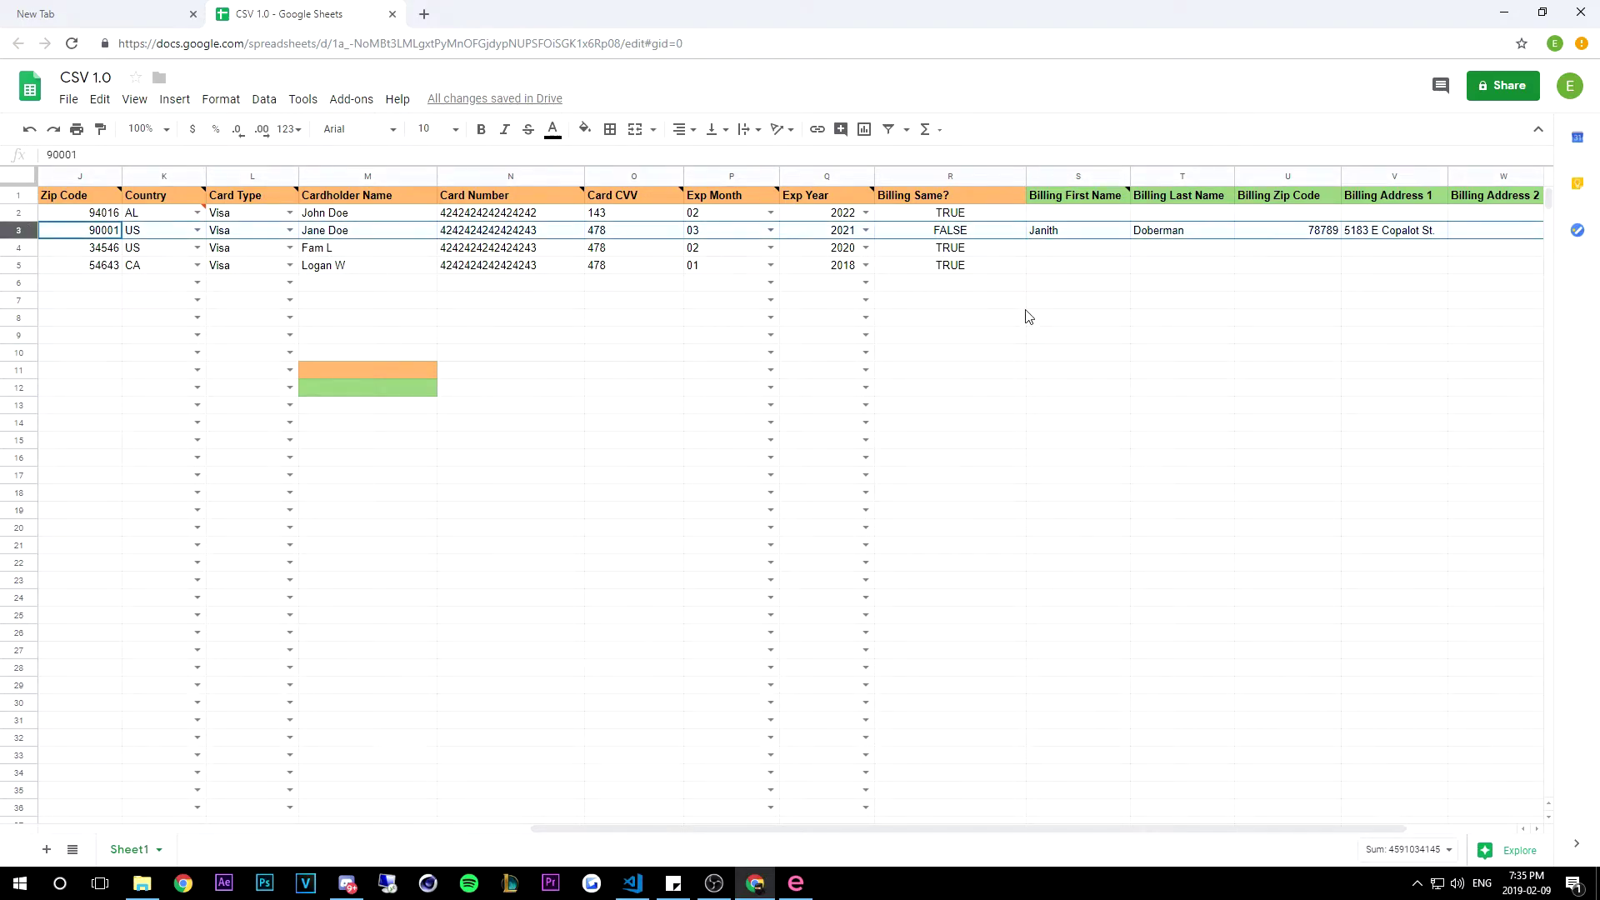
pyautogui.moveTo(708, 831); pyautogui.dragTo(822, 831)
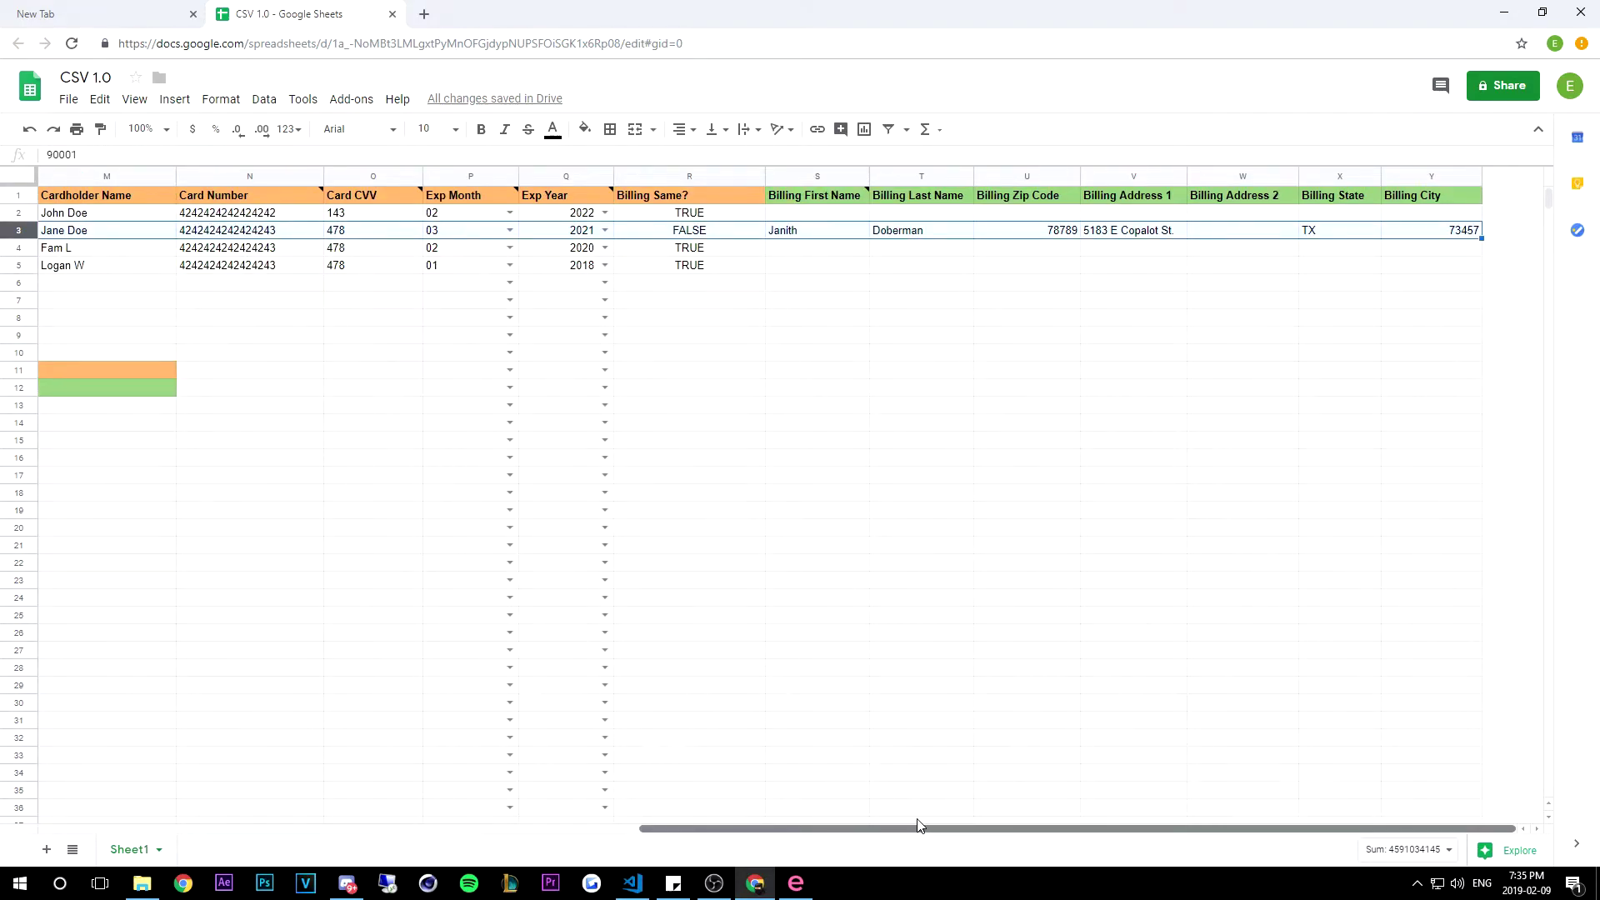
pyautogui.click(708, 237)
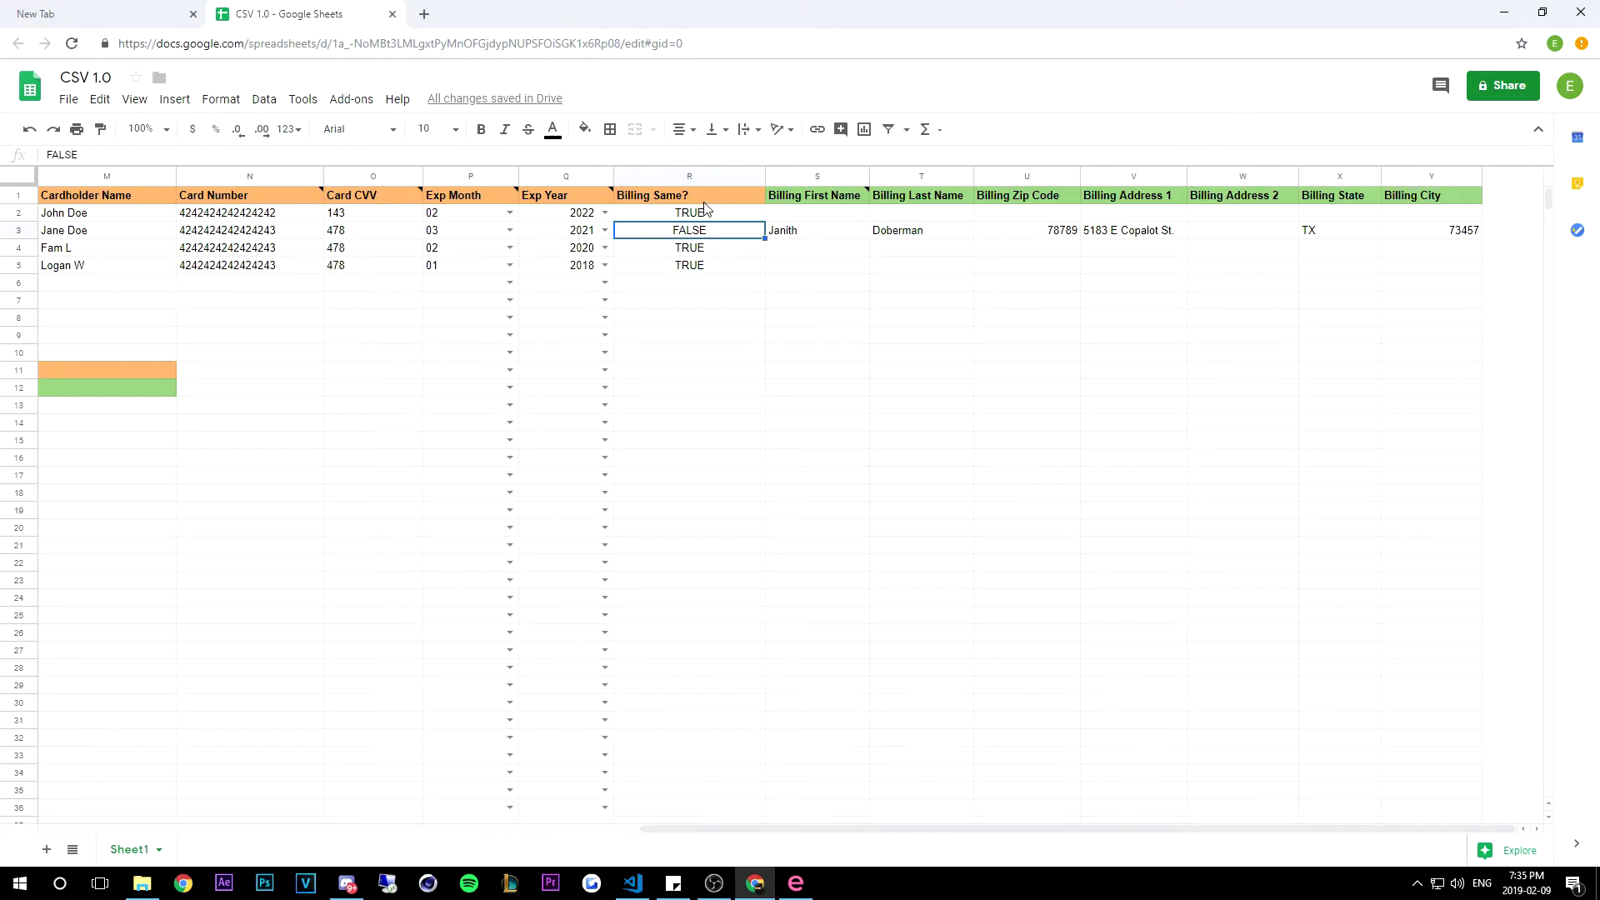
pyautogui.moveTo(707, 214); pyautogui.dragTo(709, 272)
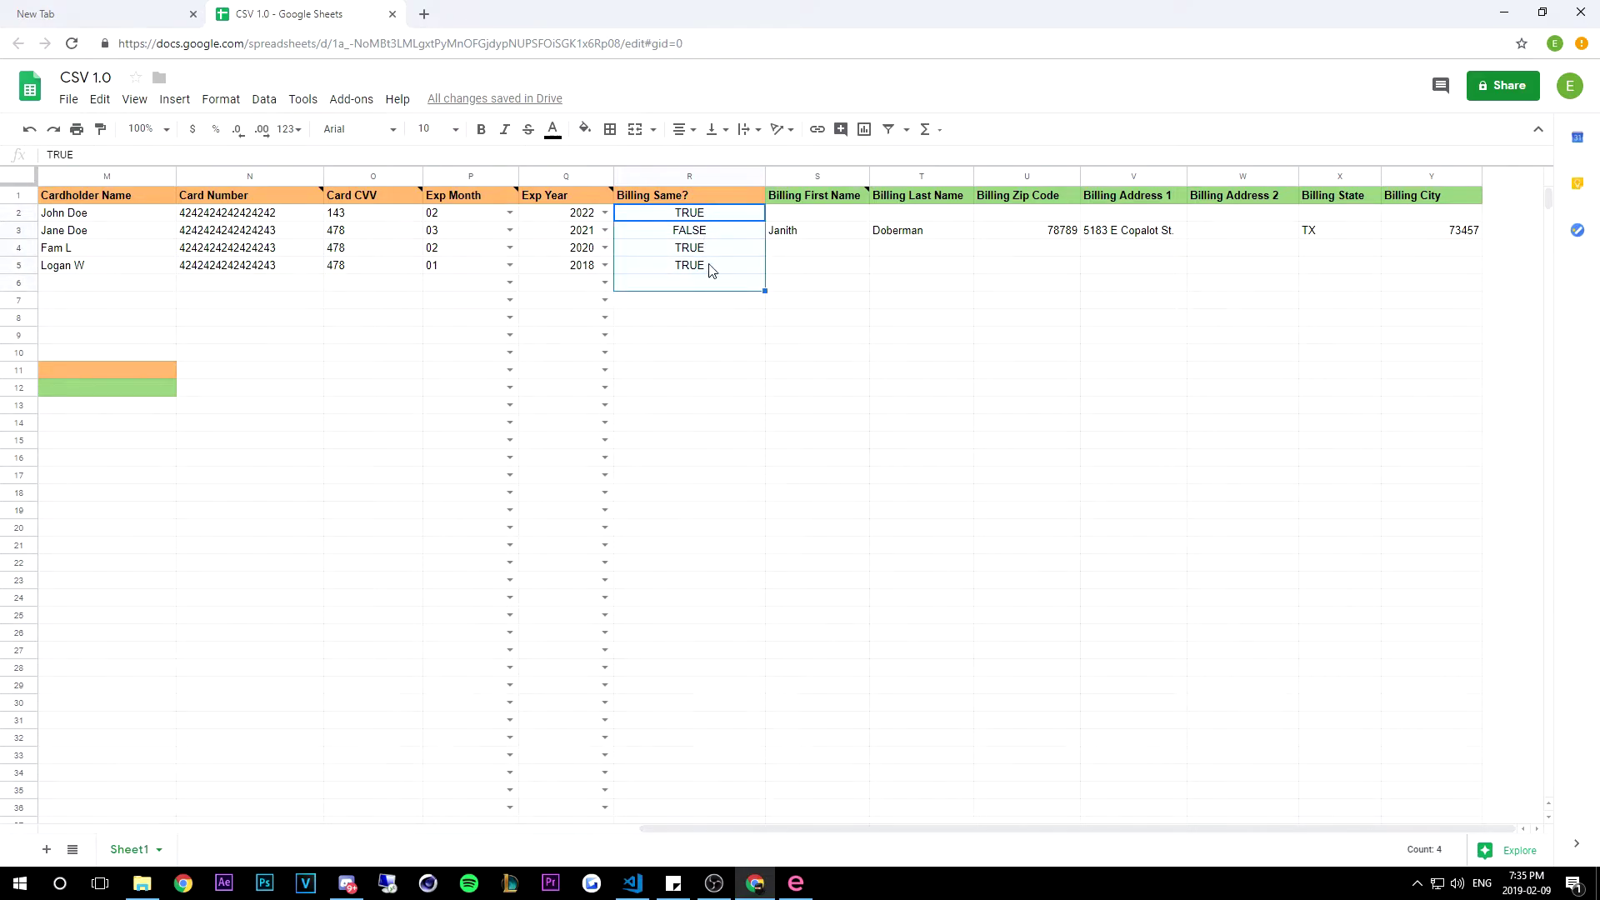
pyautogui.click(708, 271)
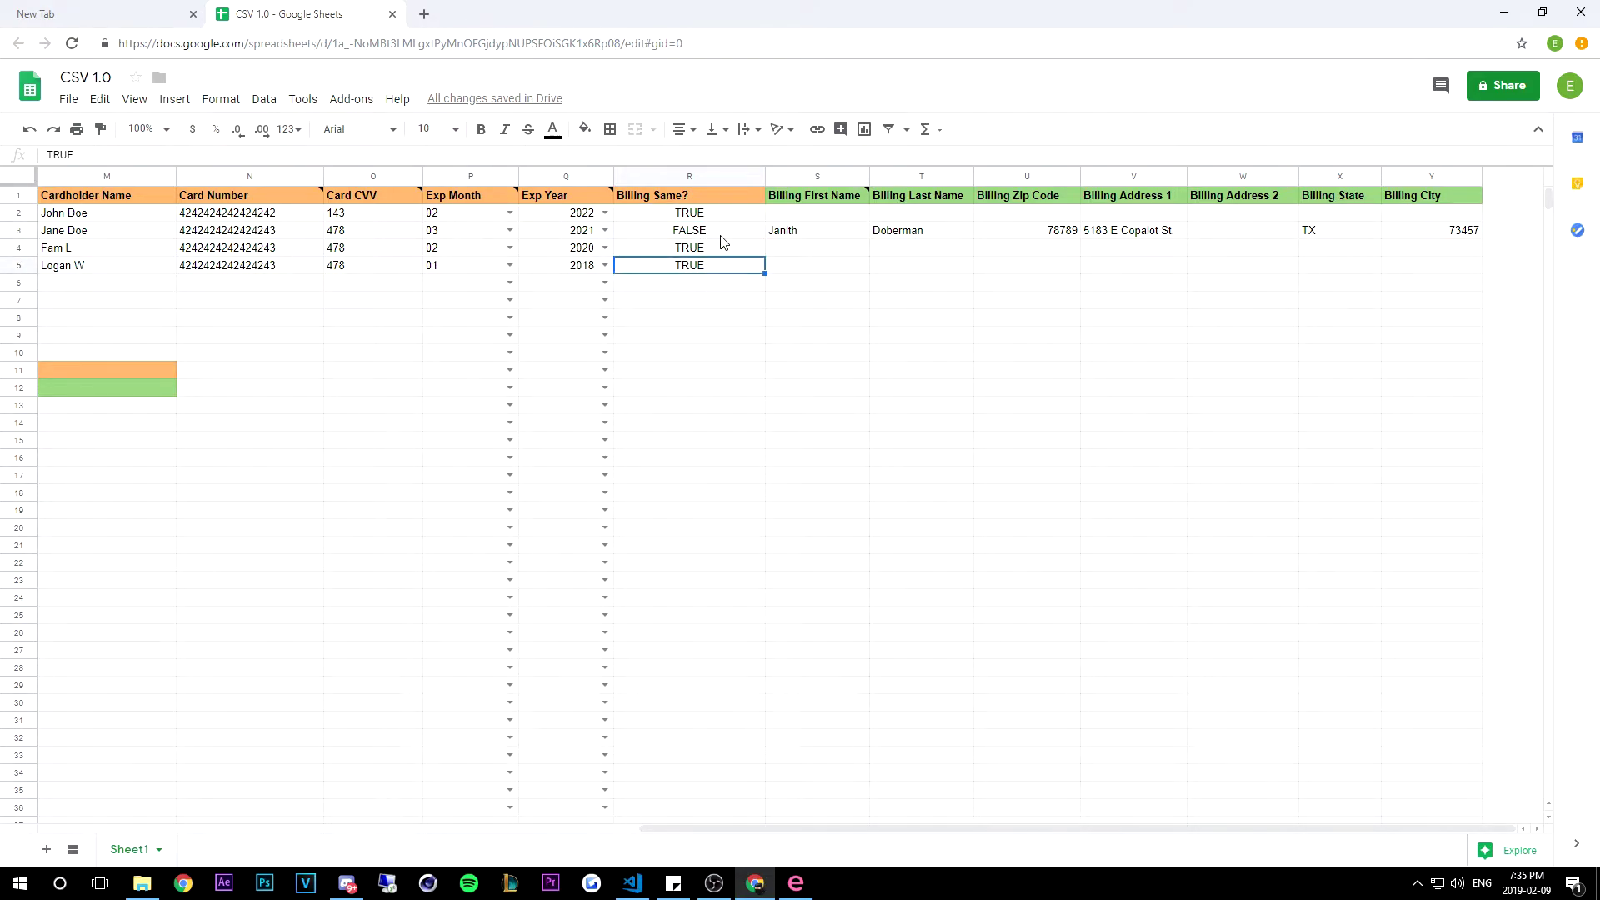
pyautogui.click(731, 235)
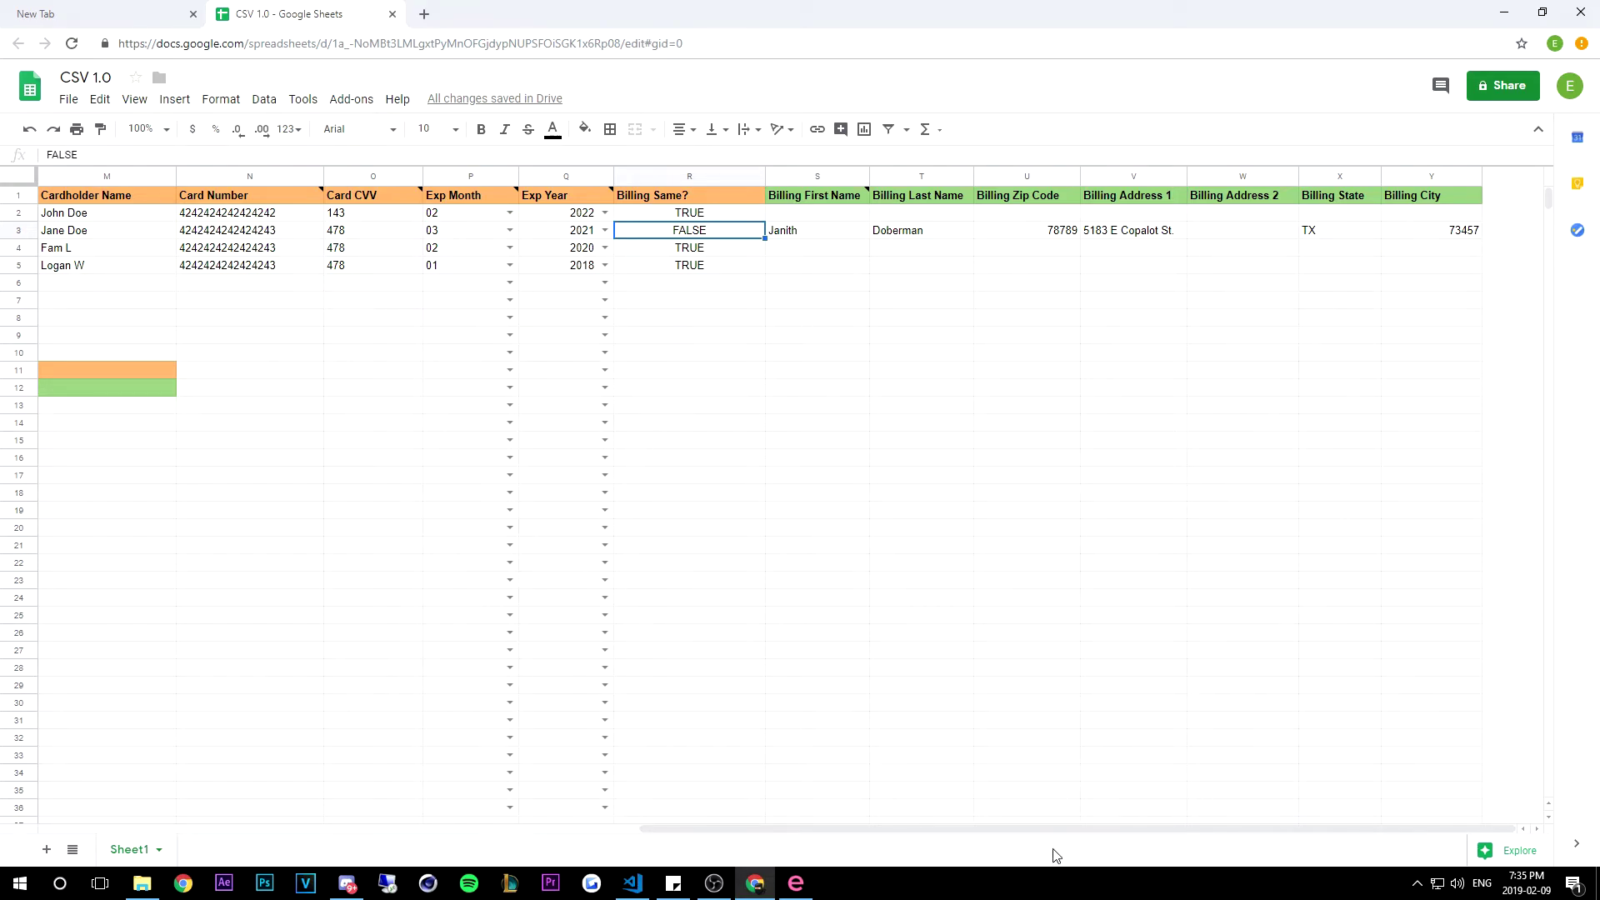
pyautogui.moveTo(1069, 830); pyautogui.dragTo(469, 830)
# - Download the sheet as CSV 1.0 - Sheet1 (1).csv and show it in the Downloads folder
pyautogui.click(1339, 424)
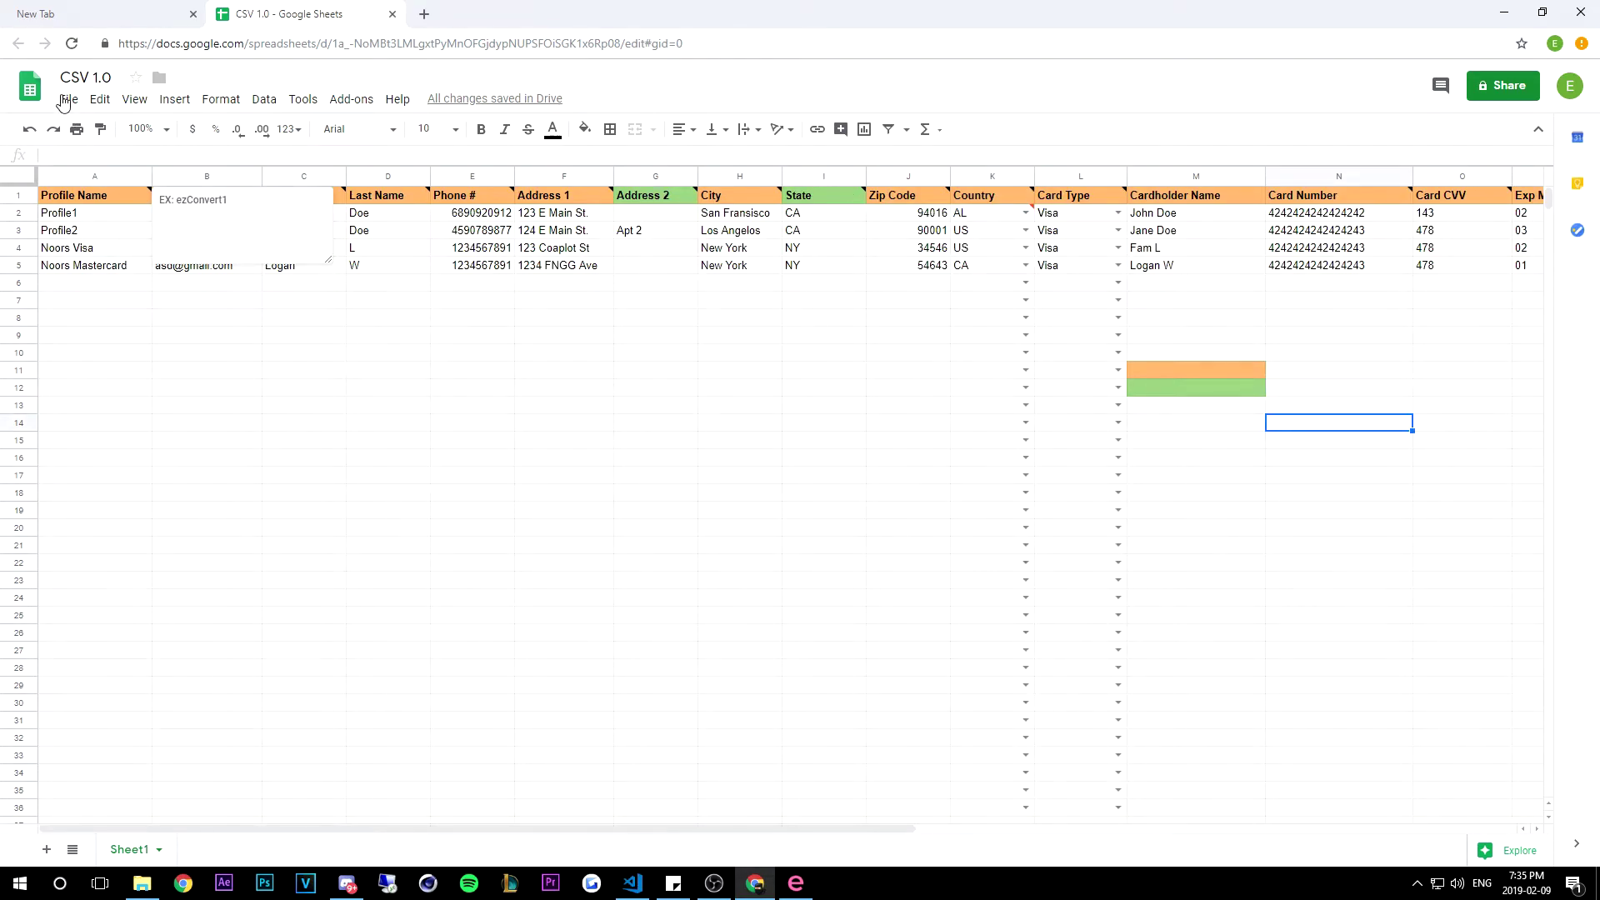
pyautogui.click(65, 99)
pyautogui.moveTo(121, 290)
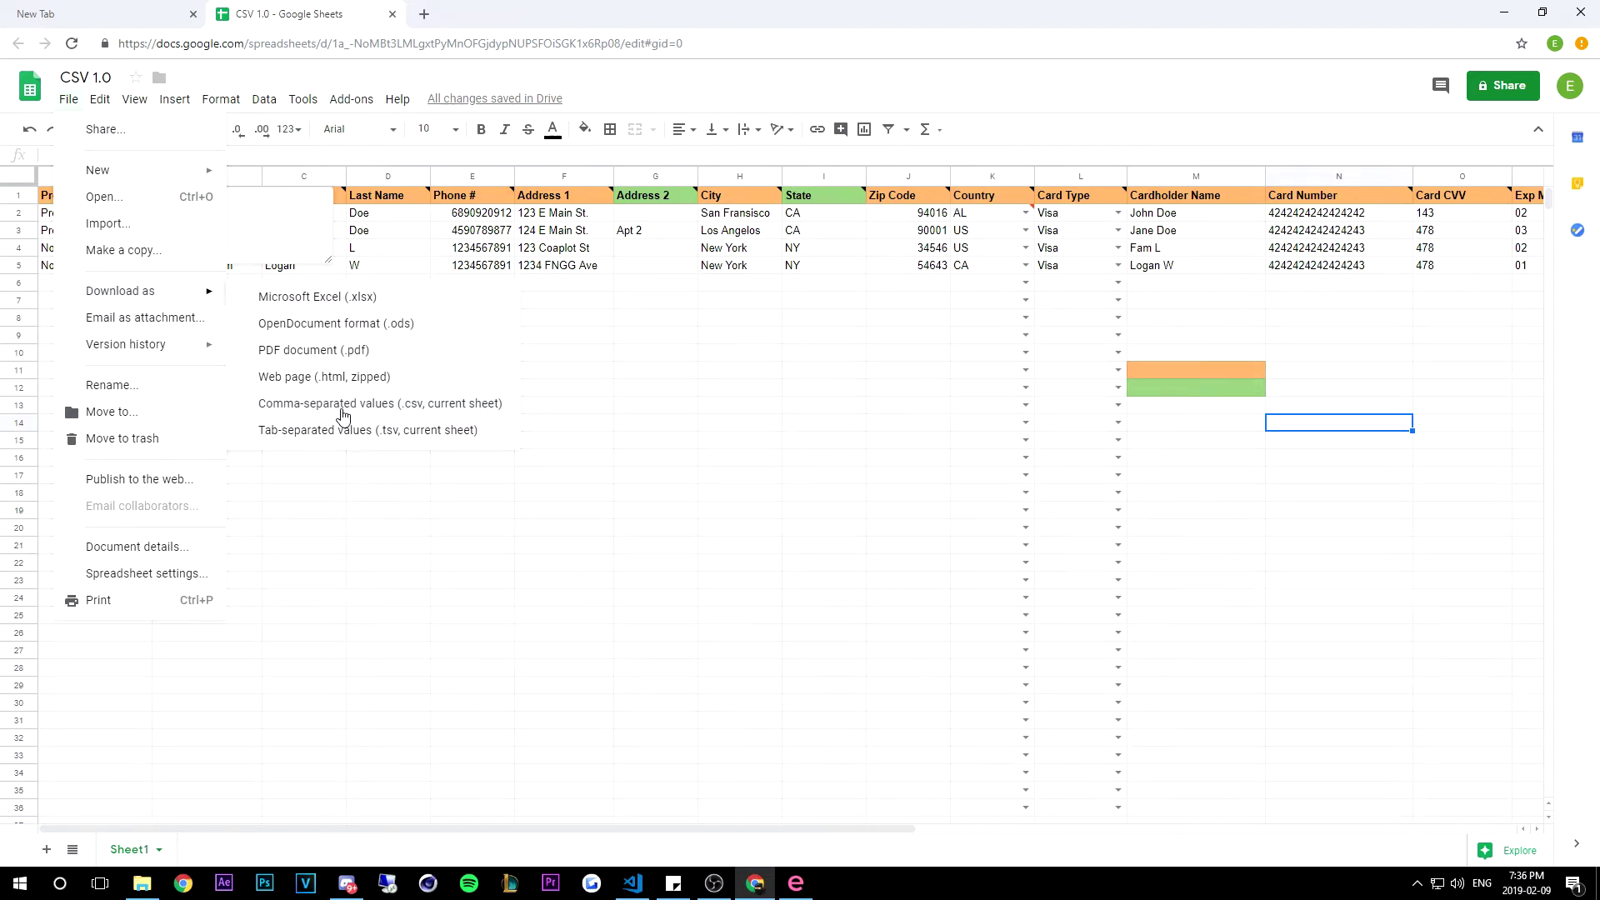
pyautogui.click(343, 414)
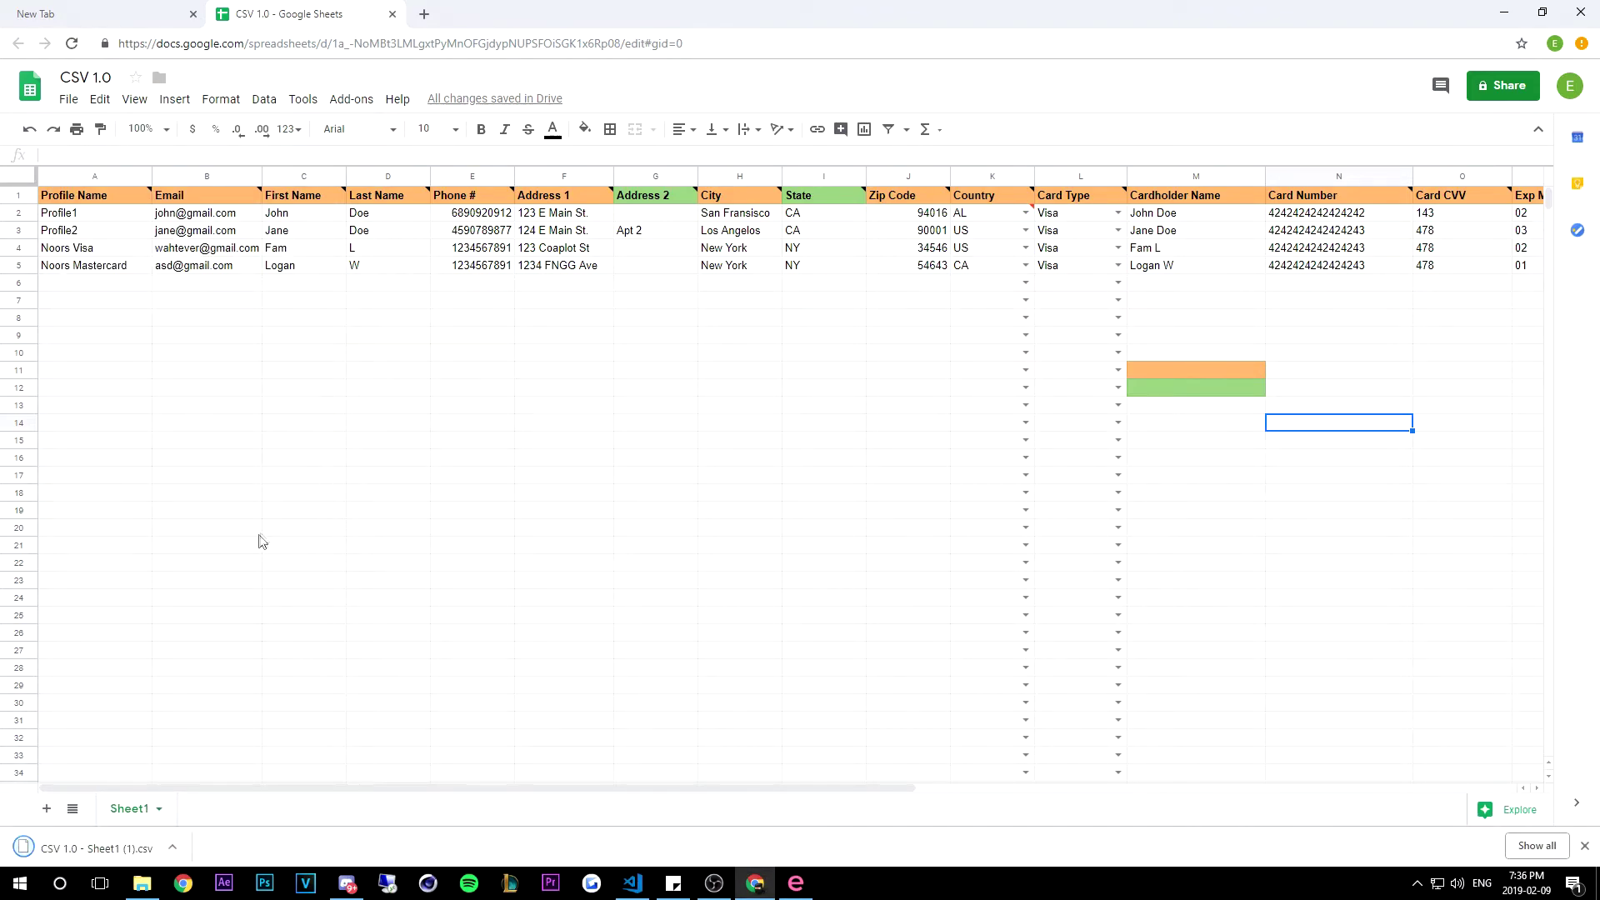
pyautogui.click(174, 847)
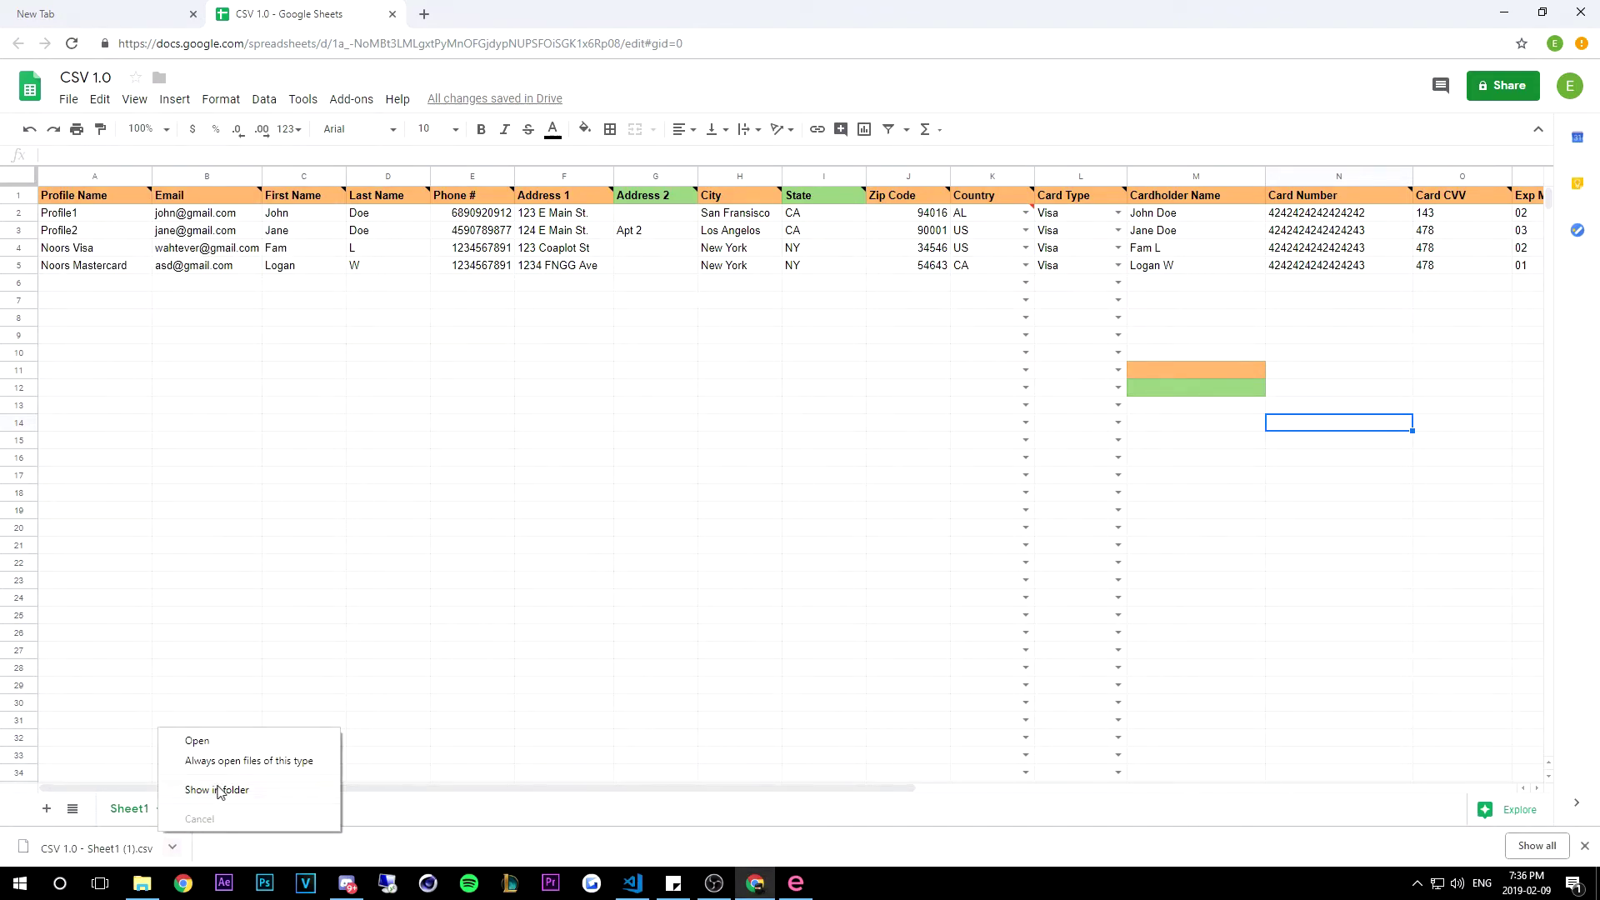
pyautogui.click(218, 789)
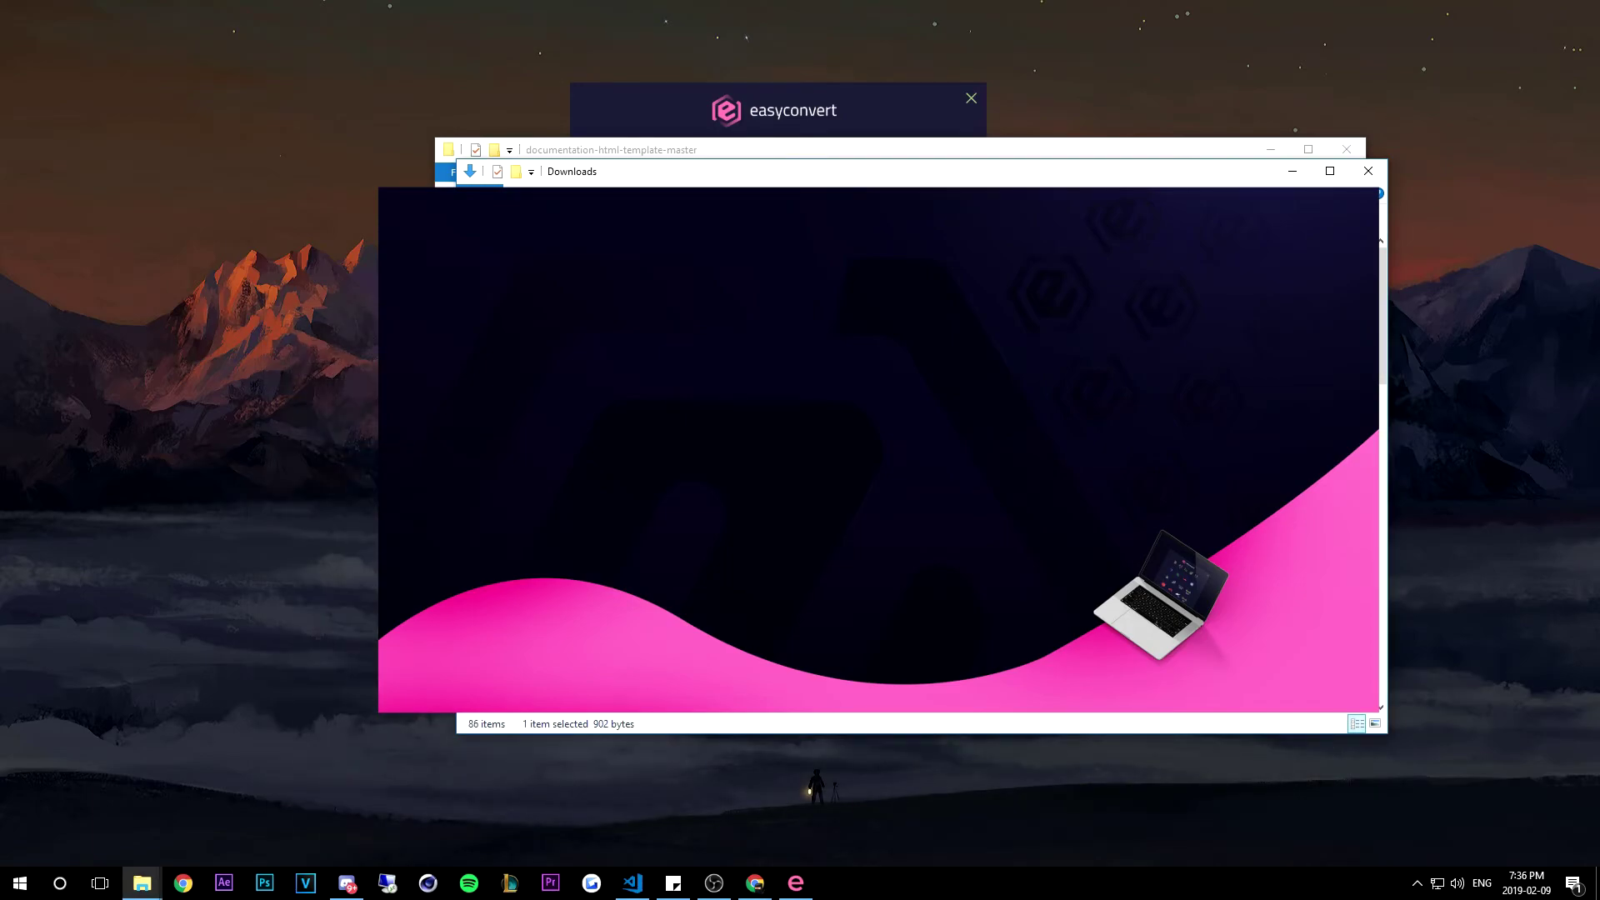
# - Move the CSV to the desktop and load it into EasyConvert's conversion drop zone
pyautogui.moveTo(401, 287); pyautogui.dragTo(285, 293)
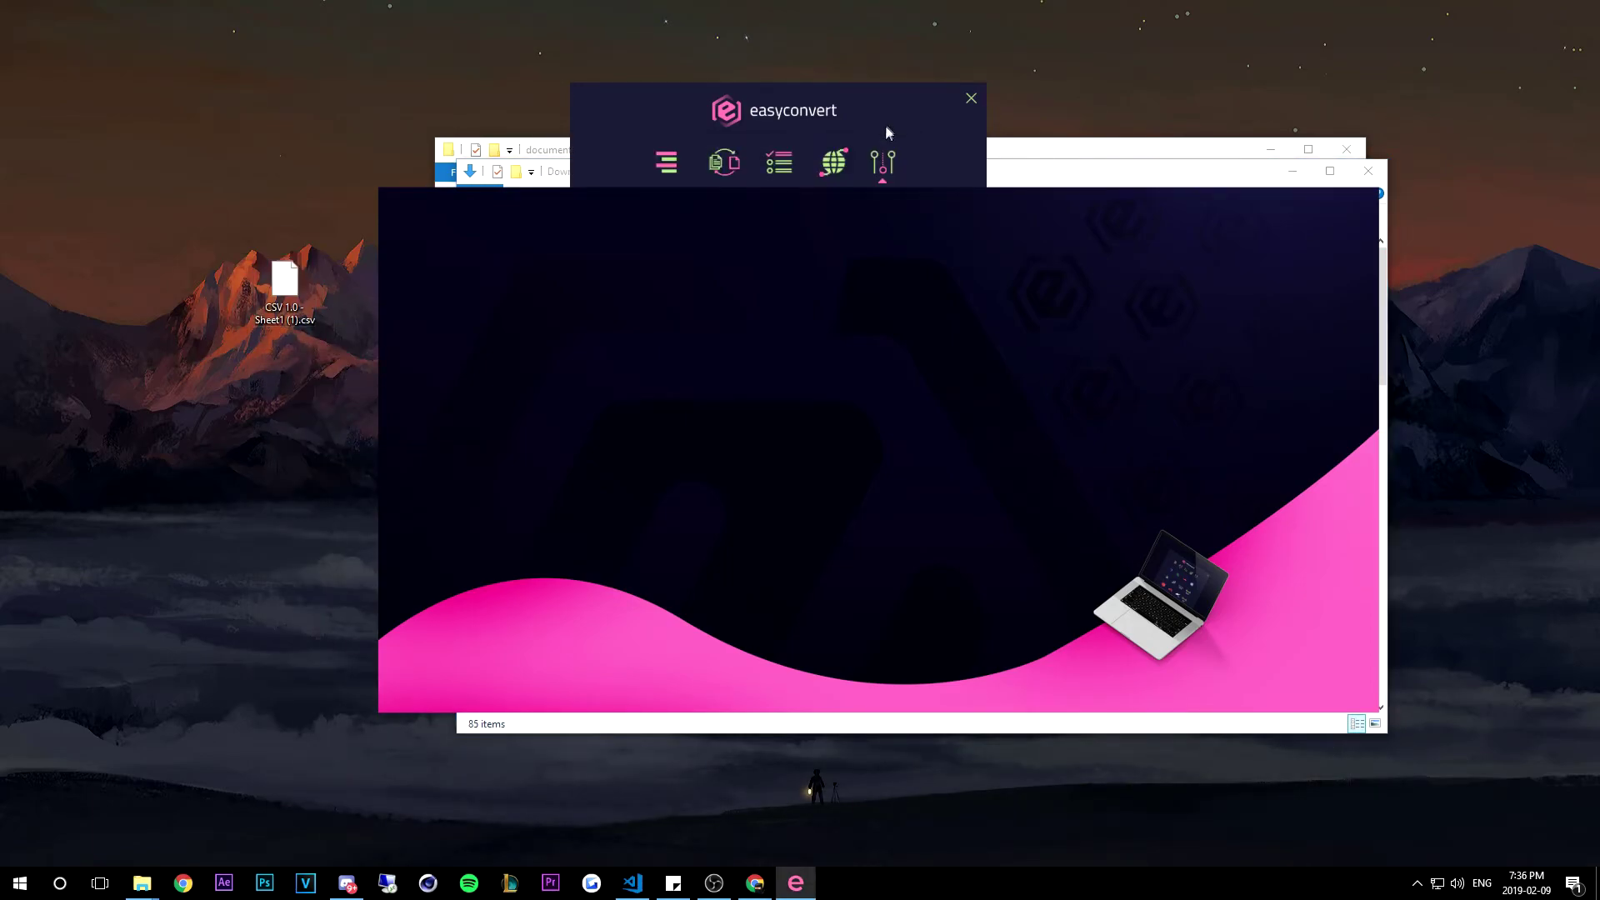
pyautogui.click(1291, 170)
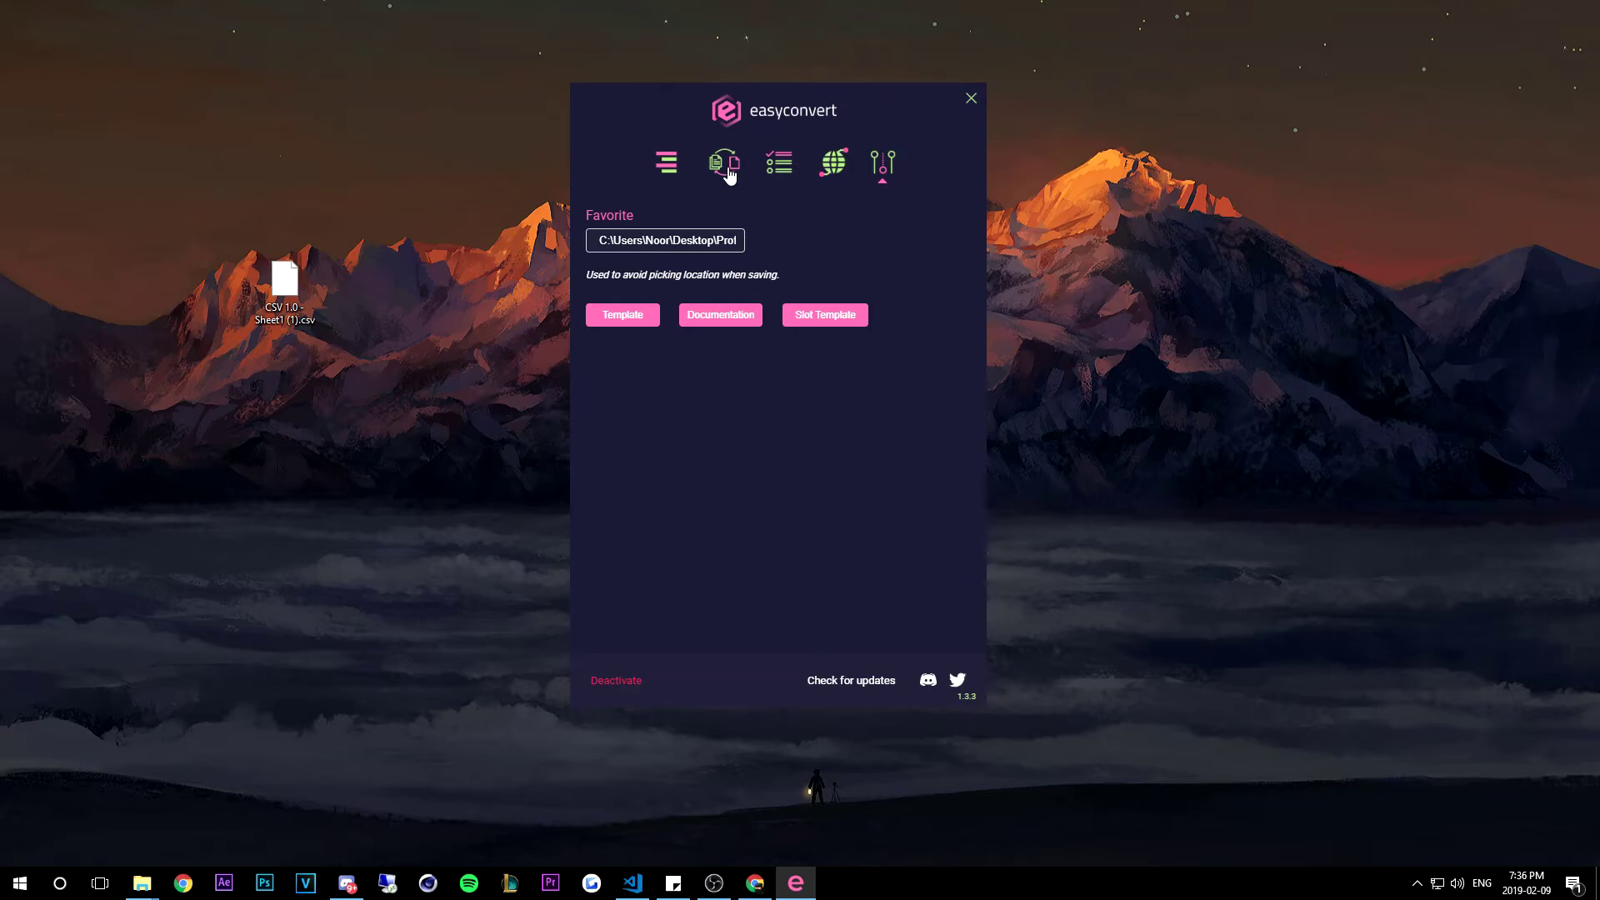
pyautogui.click(727, 170)
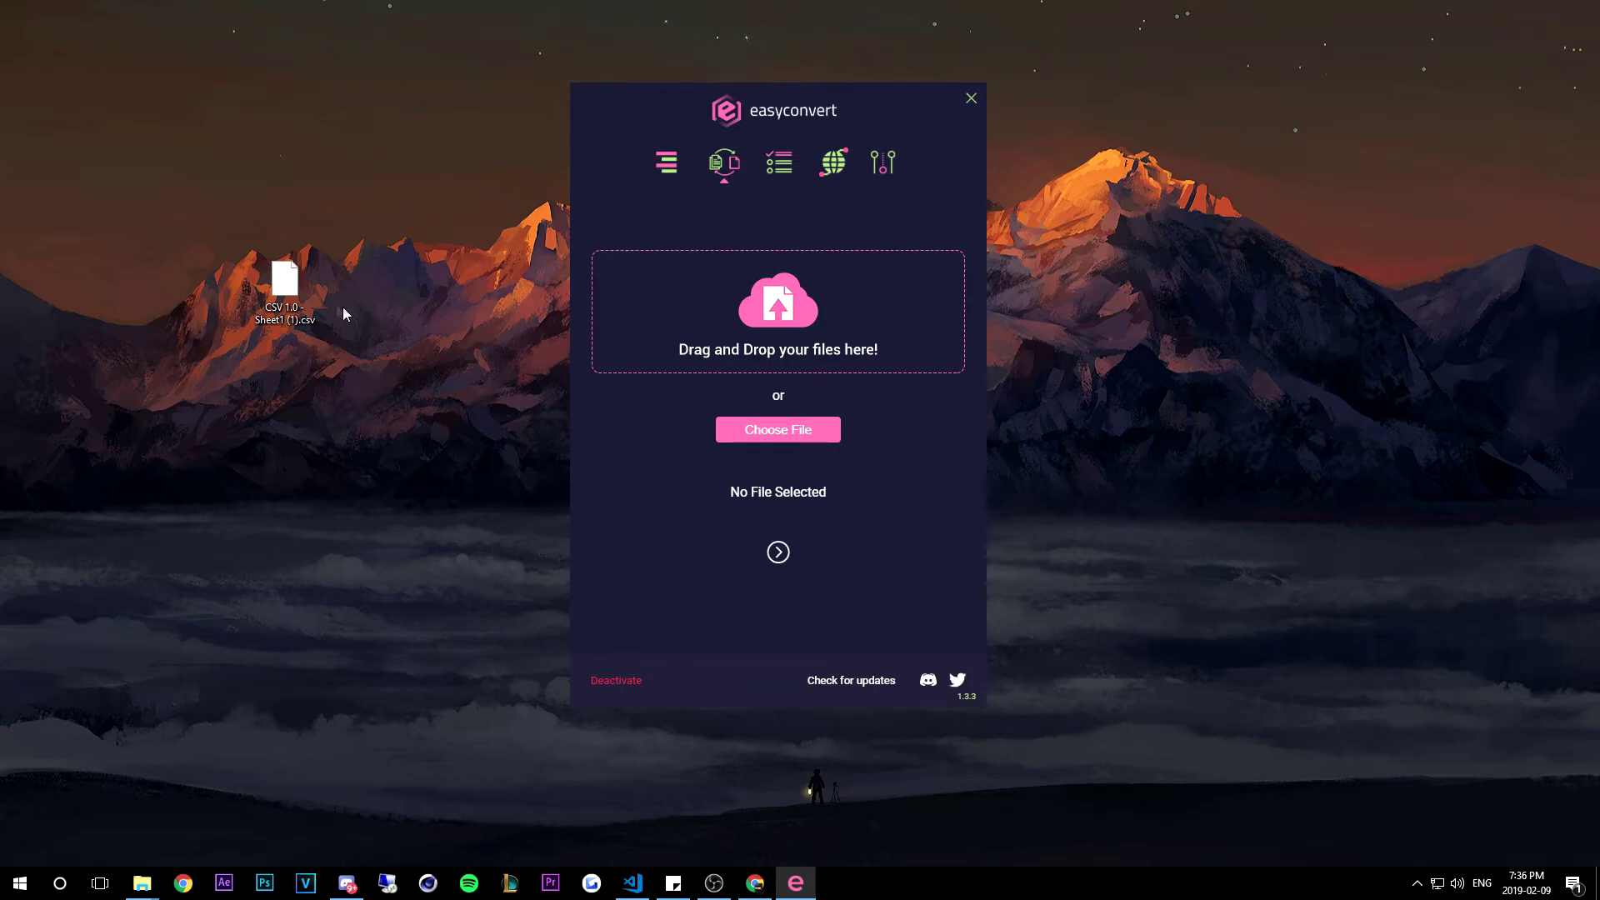
pyautogui.moveTo(286, 290); pyautogui.dragTo(779, 336)
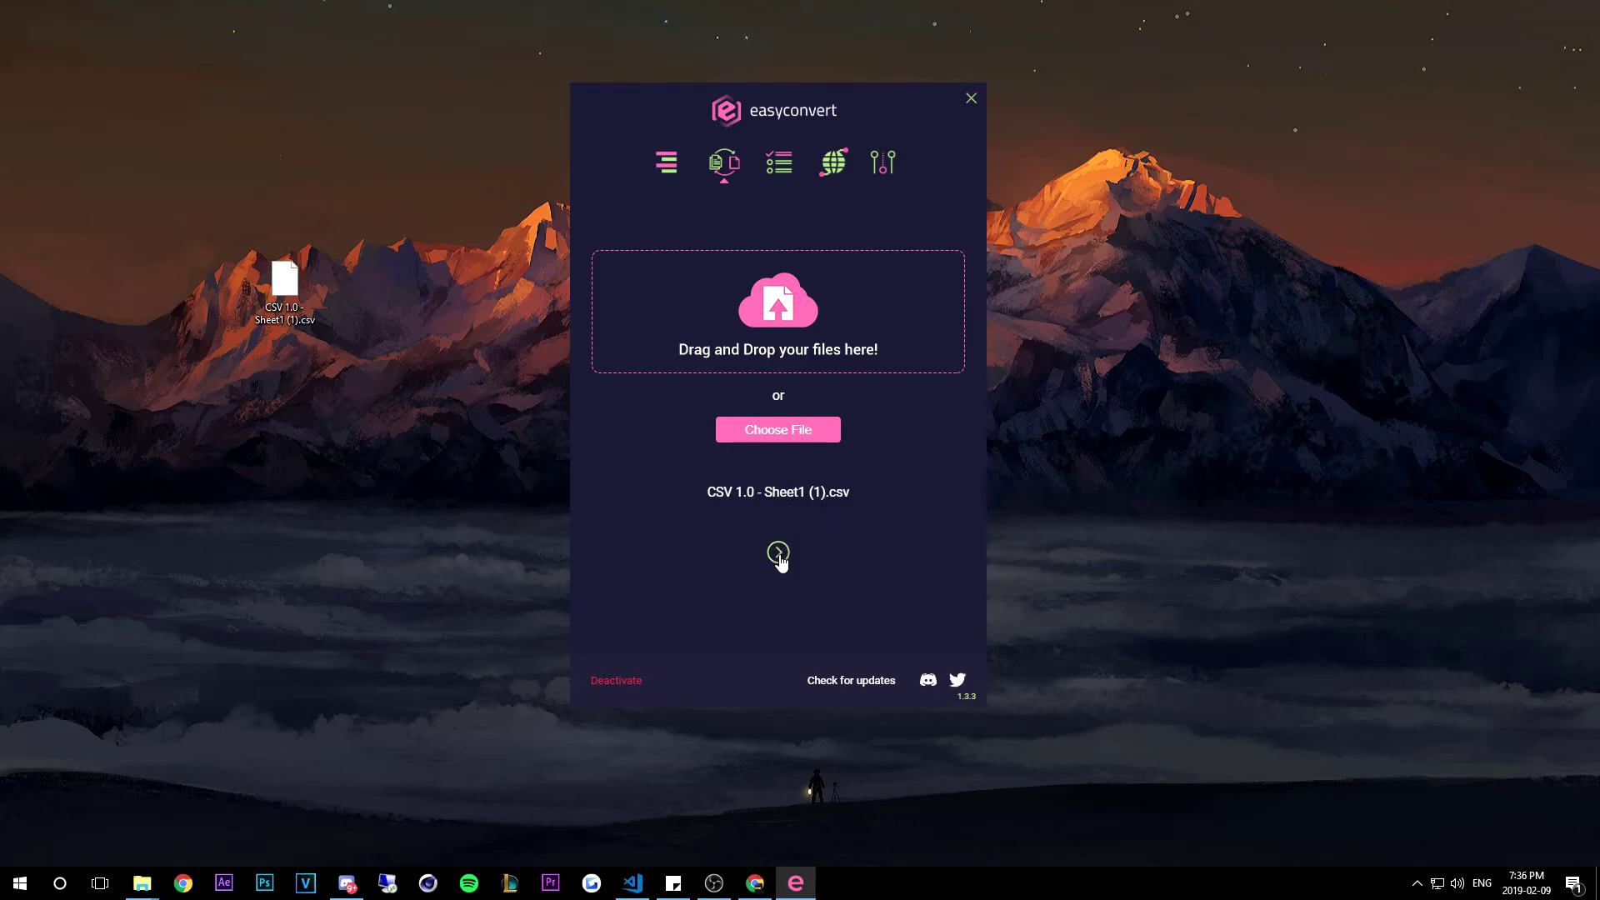
pyautogui.click(778, 554)
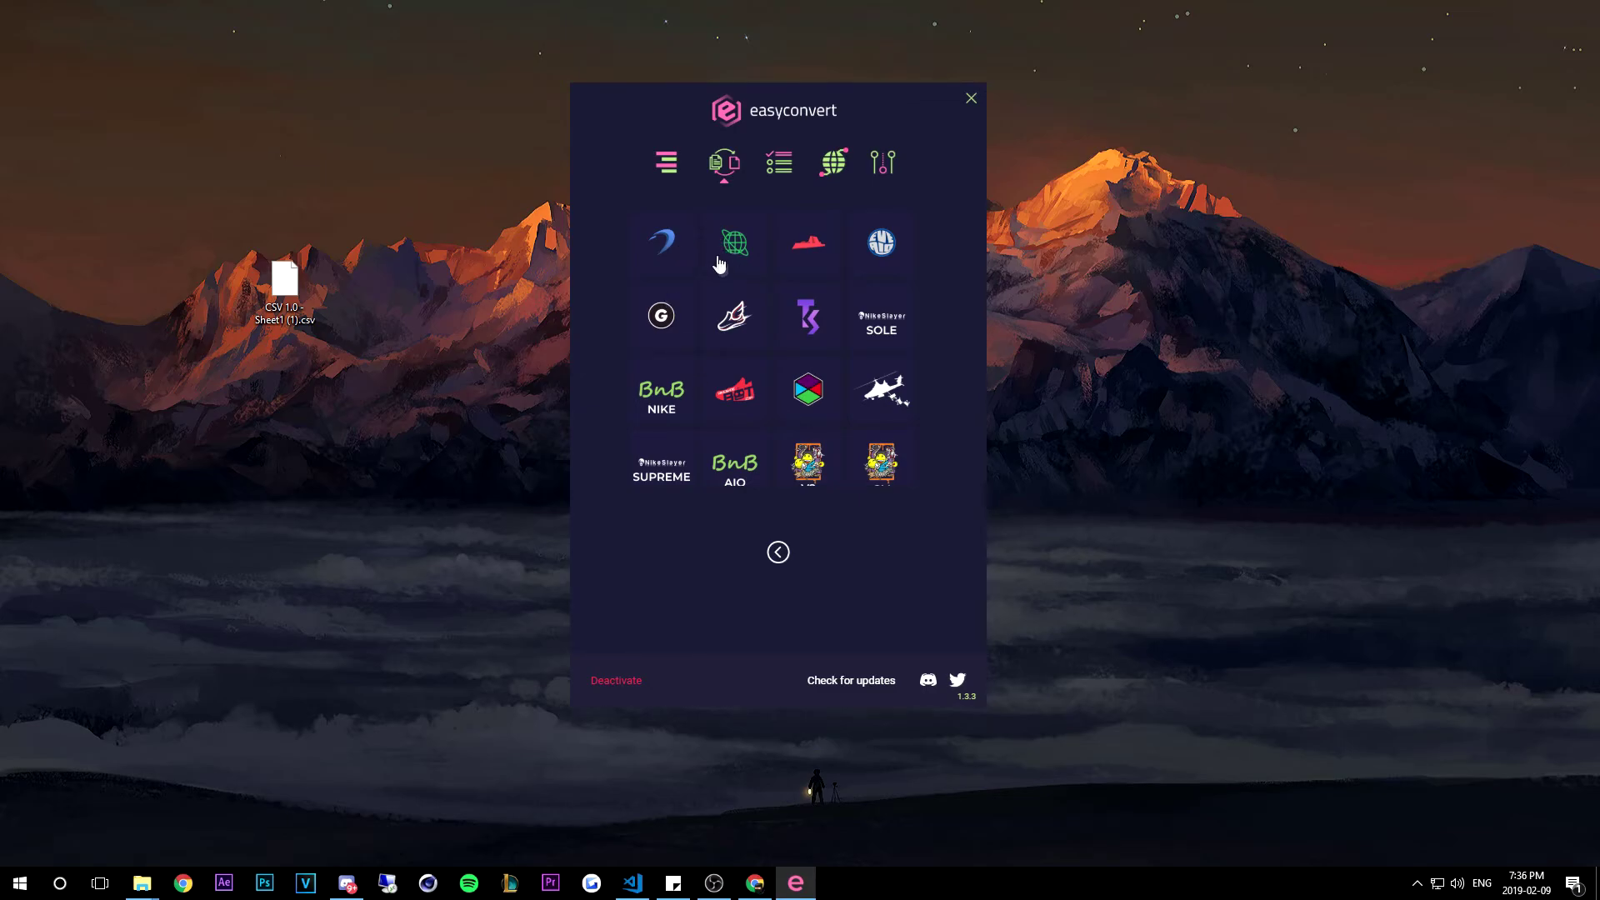
# - Convert the CSV for the first bot to the favourite location, reporting Success
pyautogui.click(677, 252)
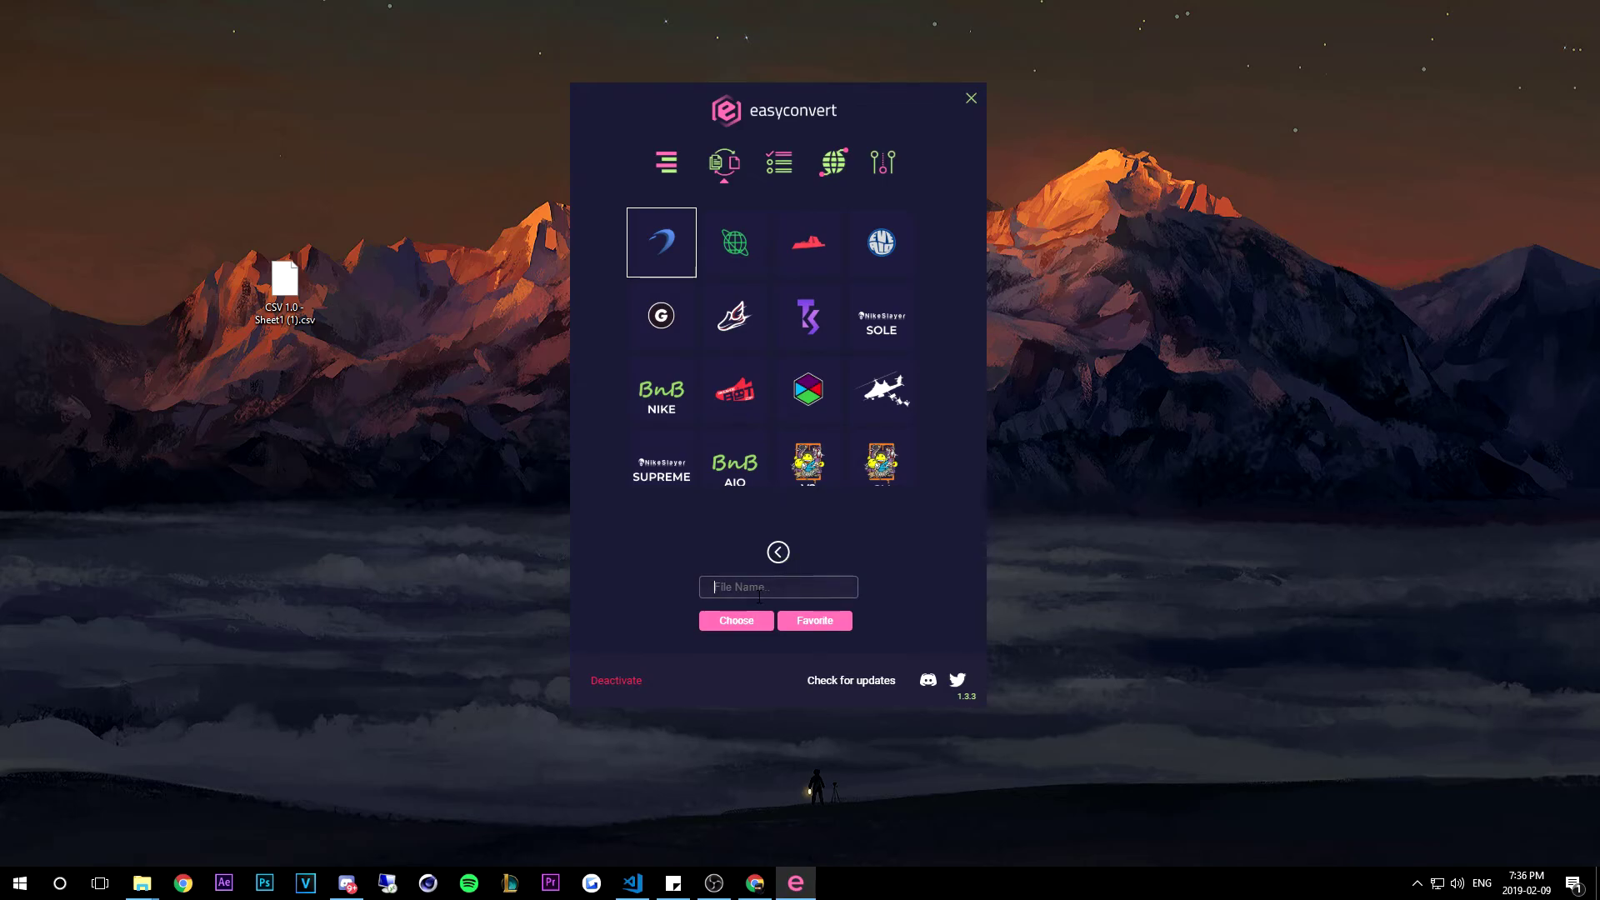
pyautogui.write('Dash')
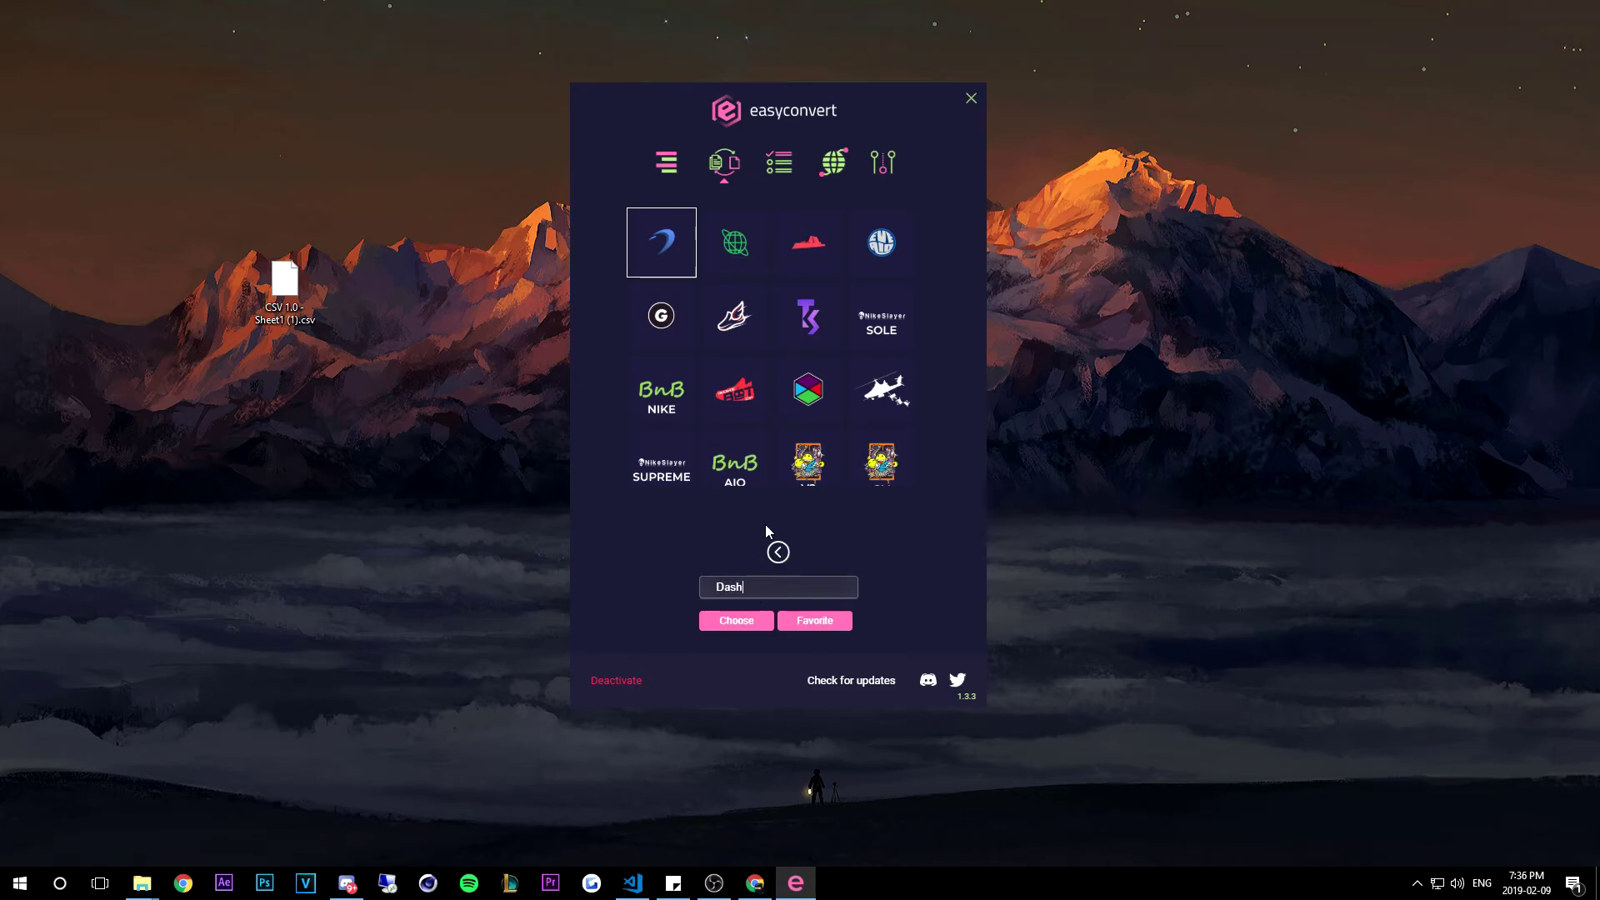
pyautogui.write('e profiles')
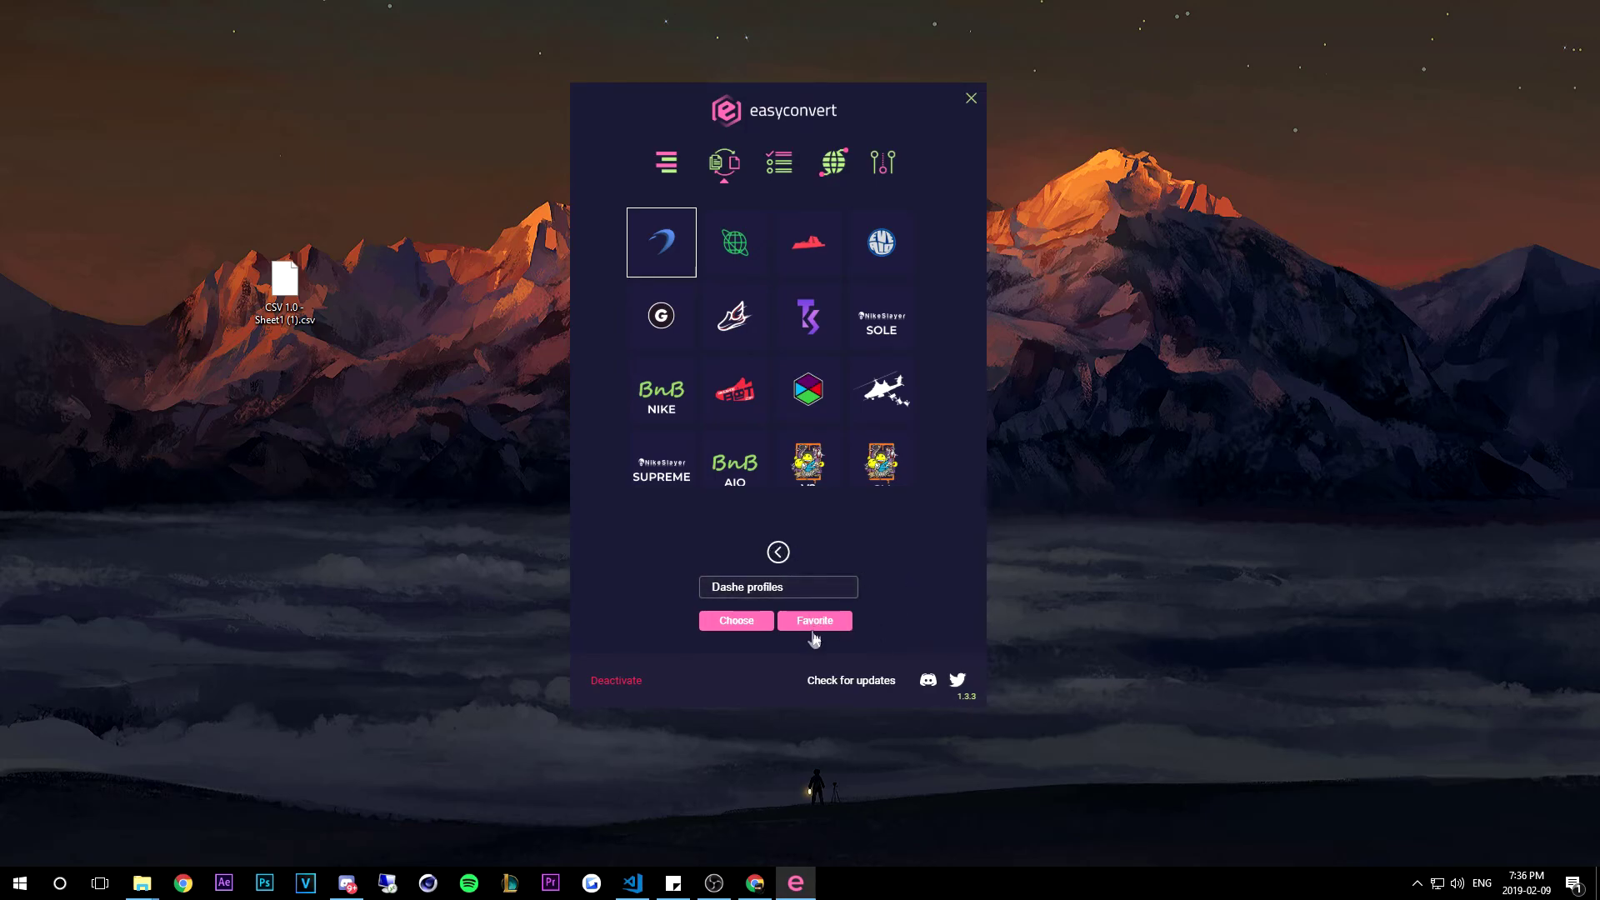
pyautogui.click(816, 631)
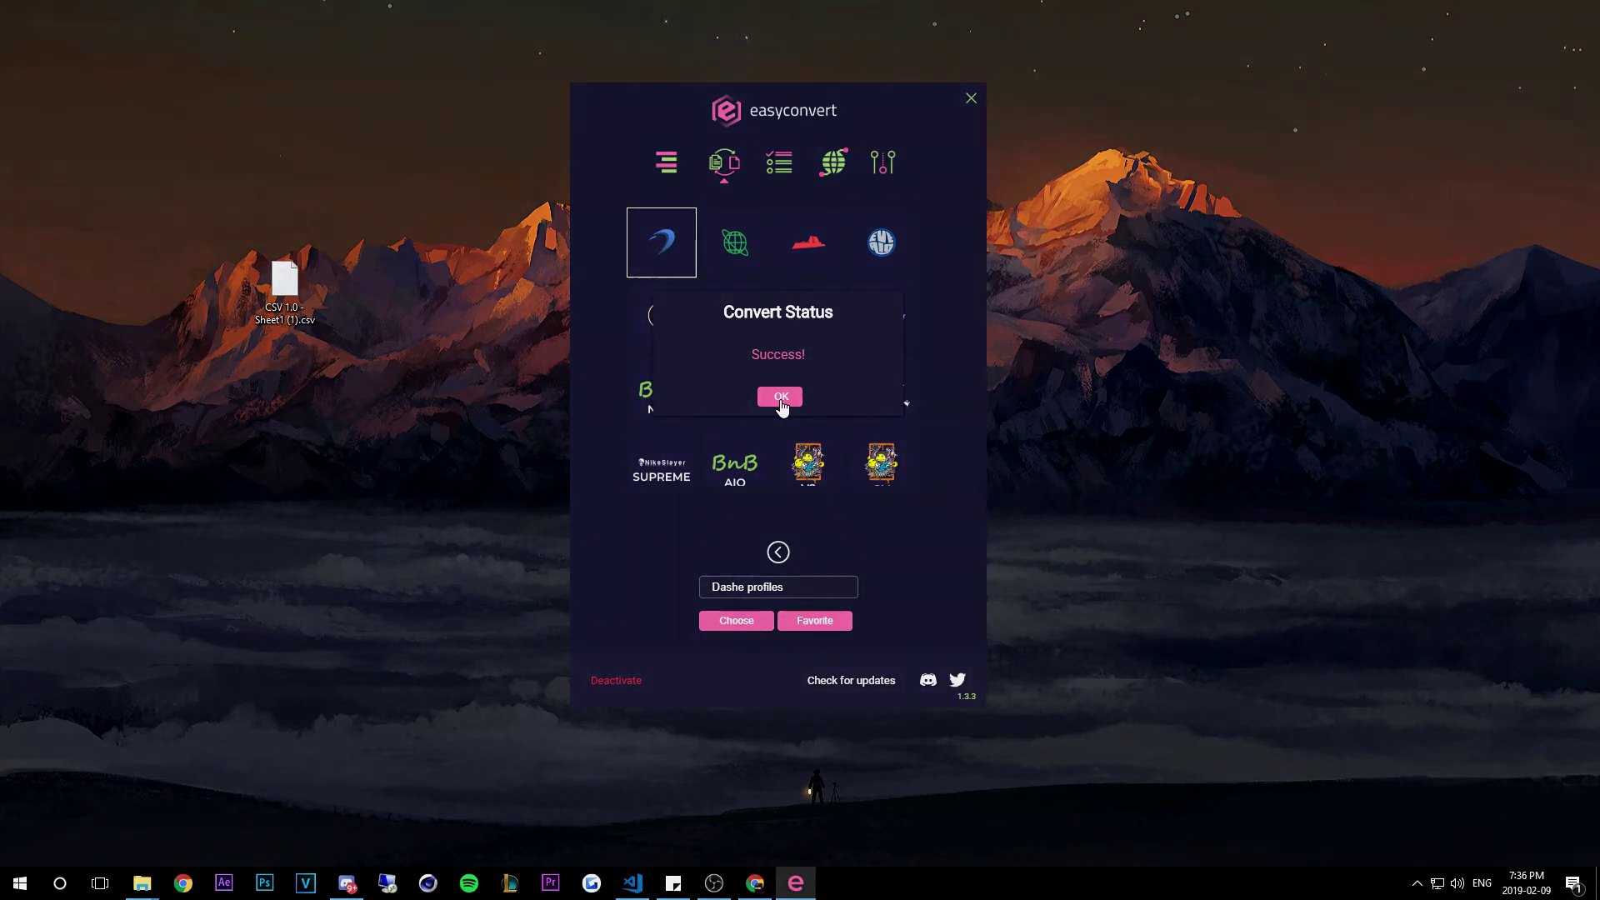
pyautogui.click(780, 398)
pyautogui.scroll(-2, 785, 410)
# - Convert the CSV again for the G bot, also reporting Success
pyautogui.click(809, 381)
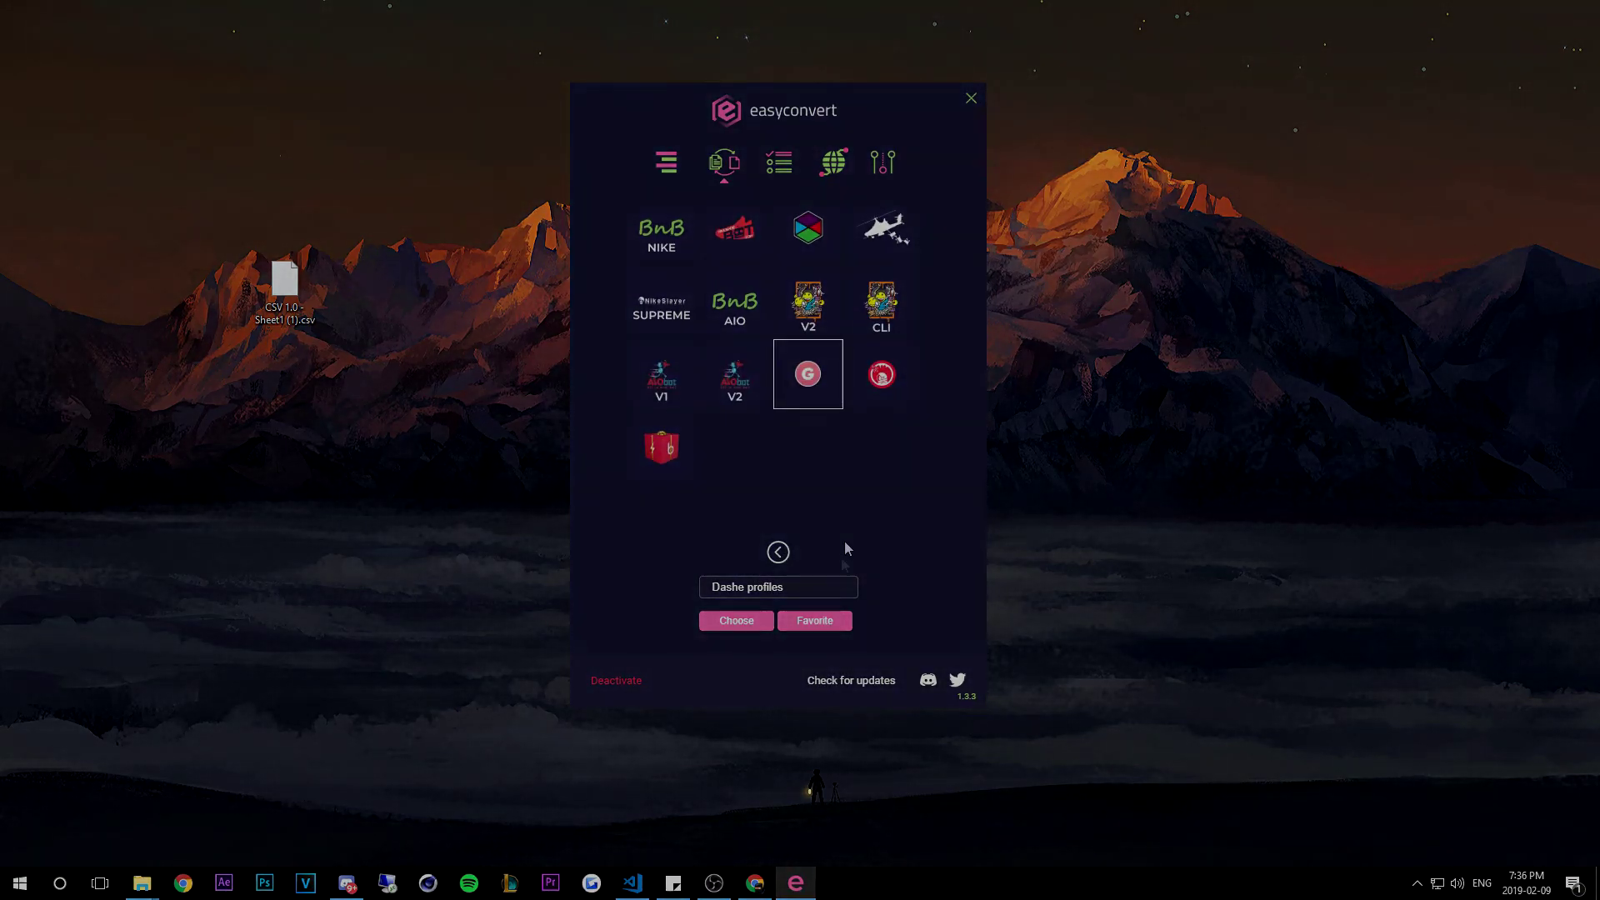
pyautogui.click(819, 620)
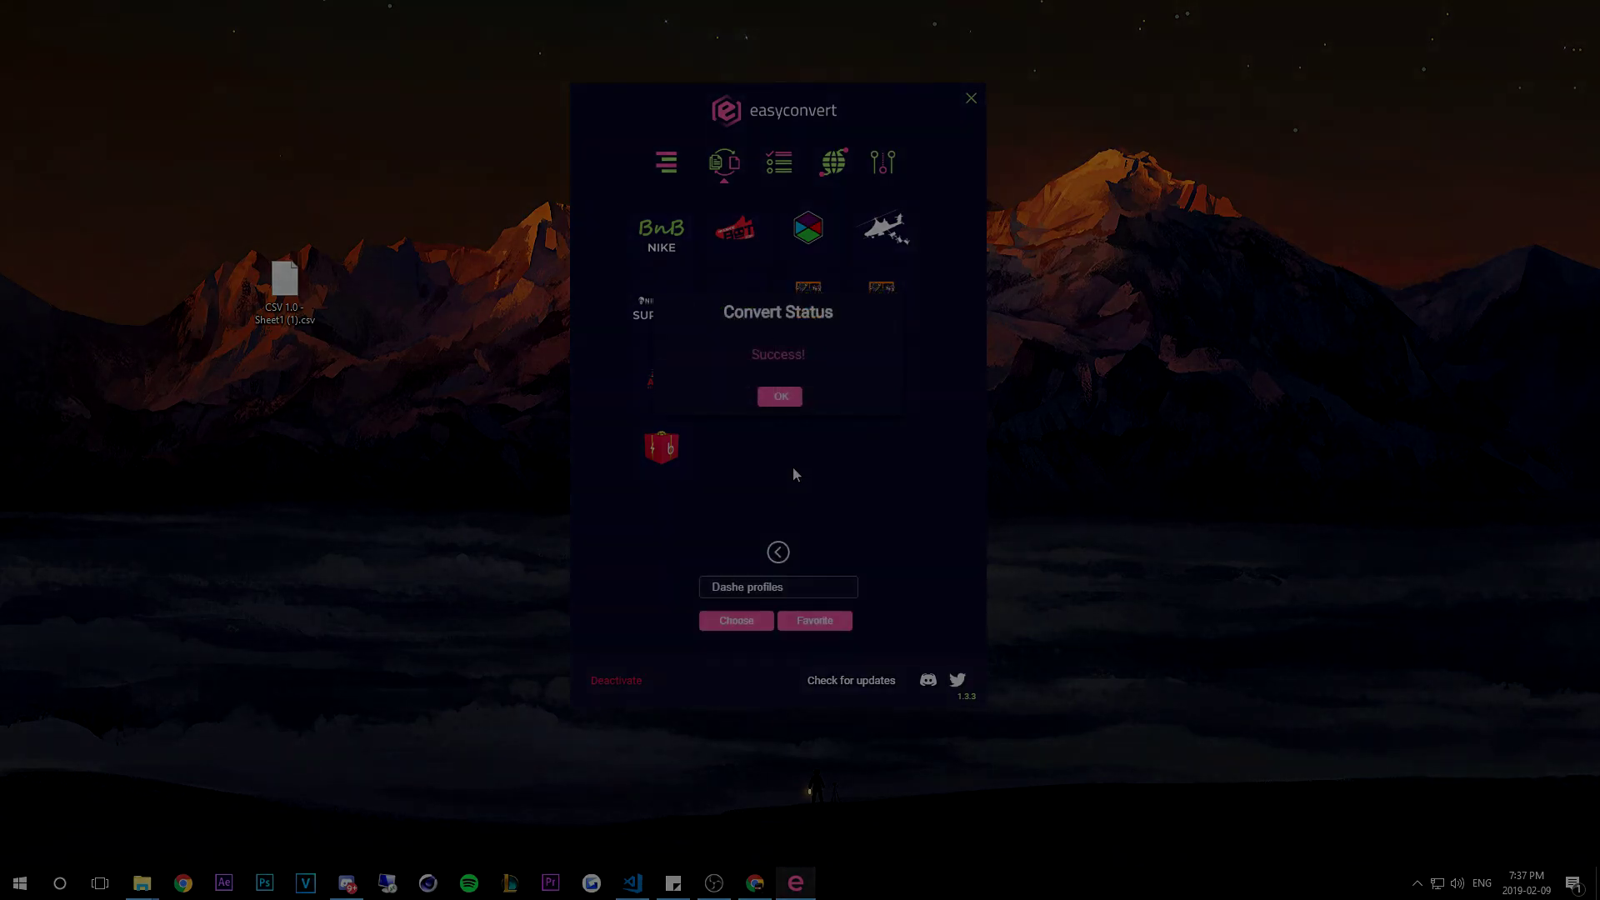
pyautogui.click(781, 396)
pyautogui.scroll(2, 689, 460)
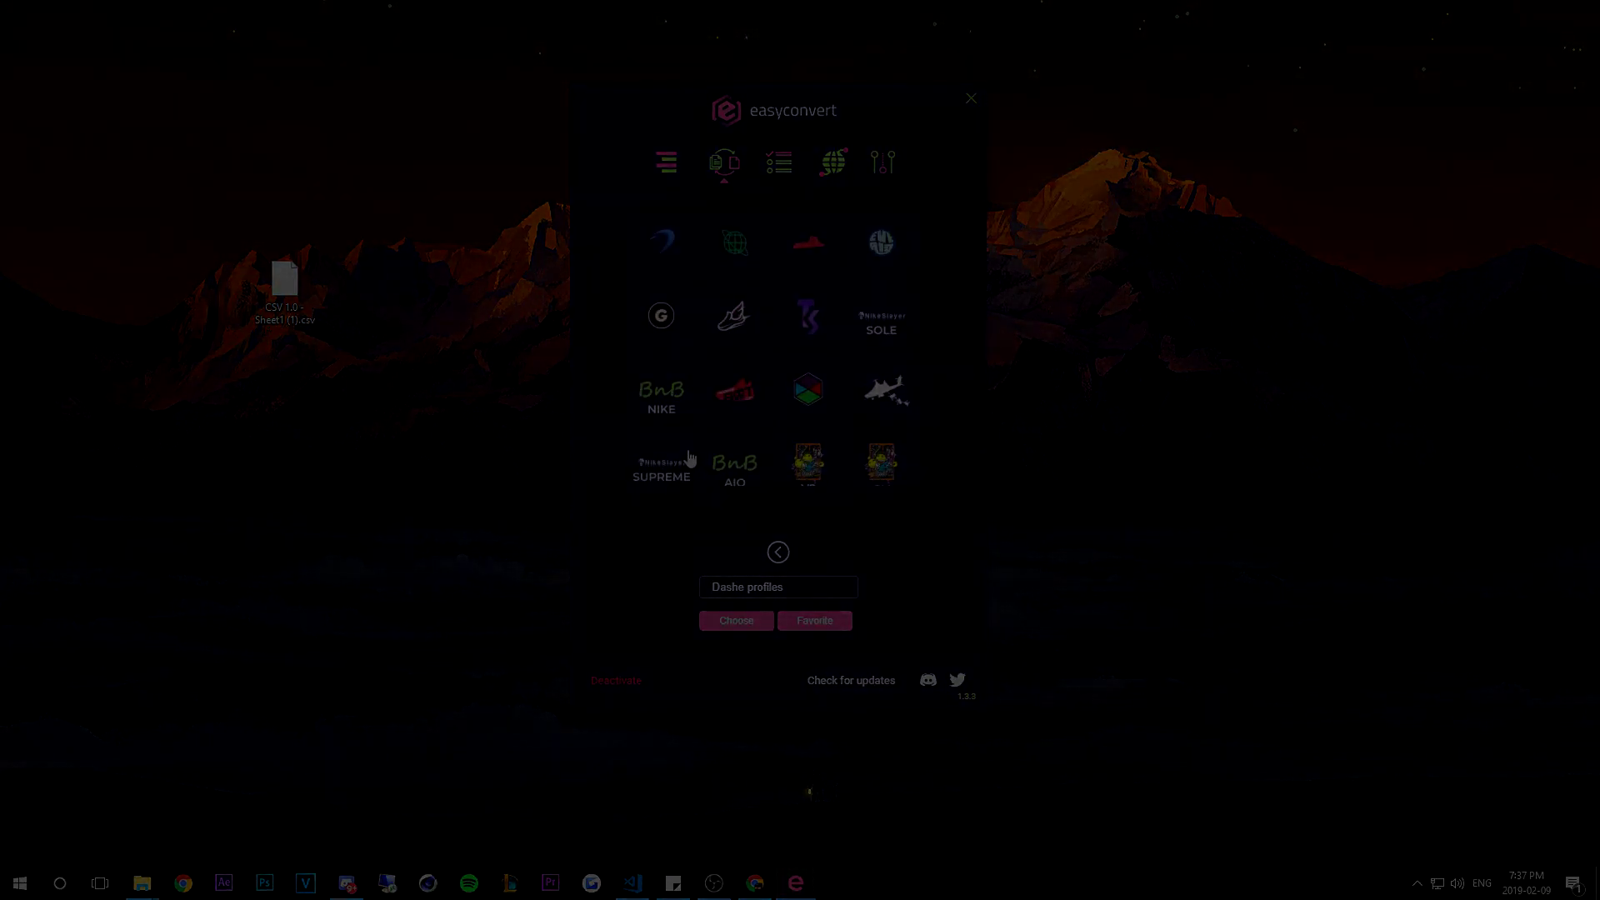